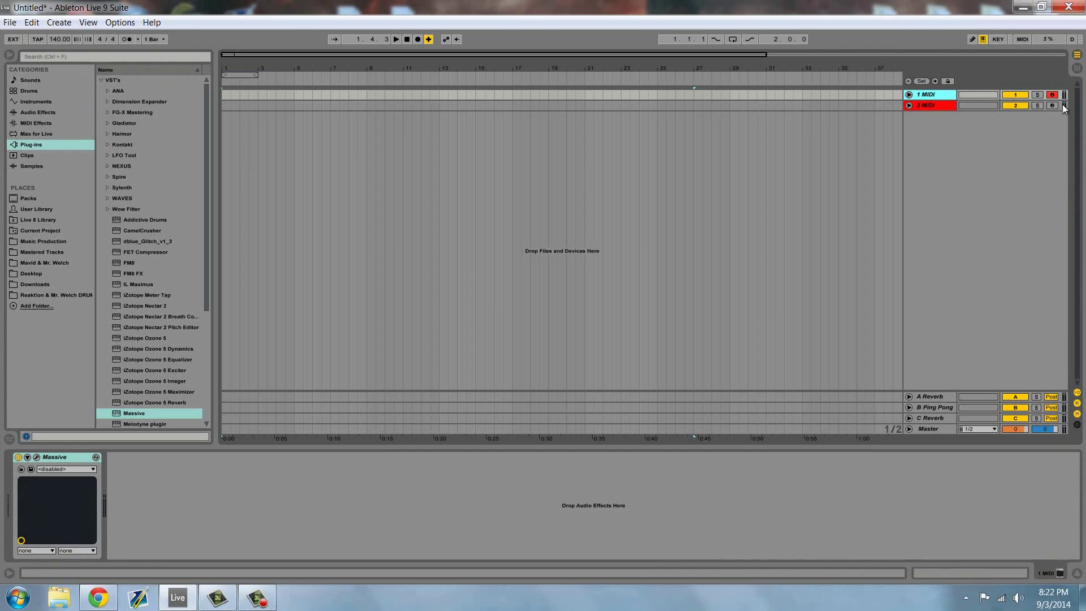
Unfold the 2 MIDI track that holds the second Massive instance and arm it for recording
click(922, 106)
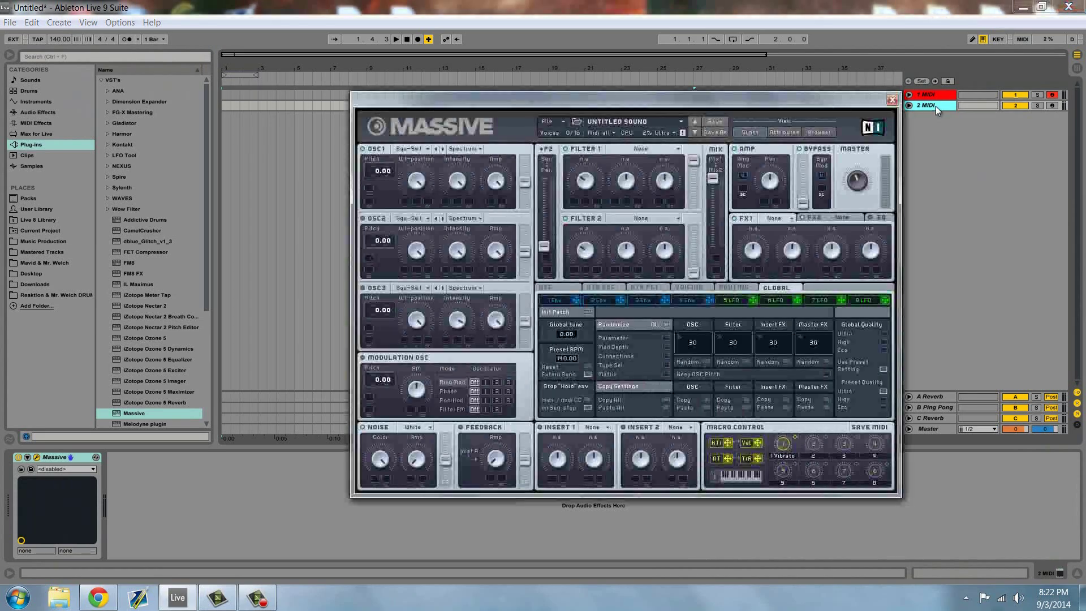
click(926, 97)
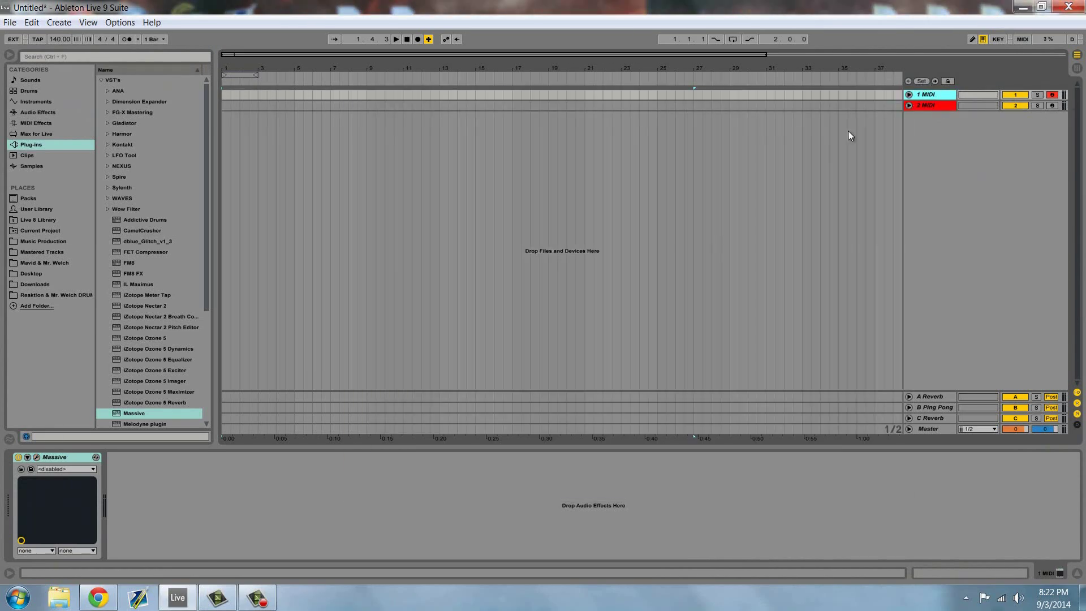
click(44, 456)
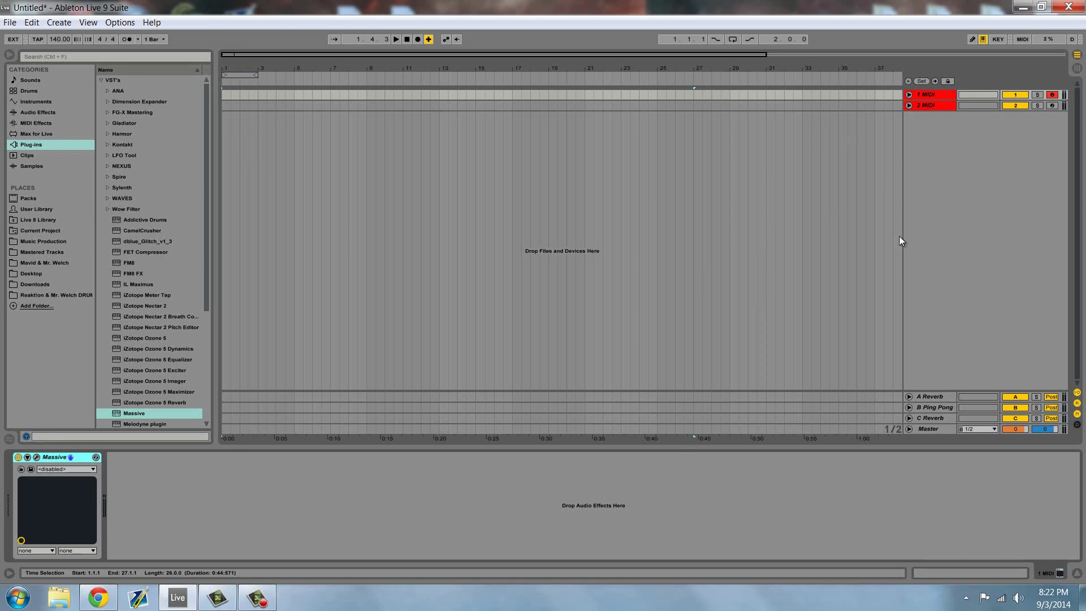
click(910, 106)
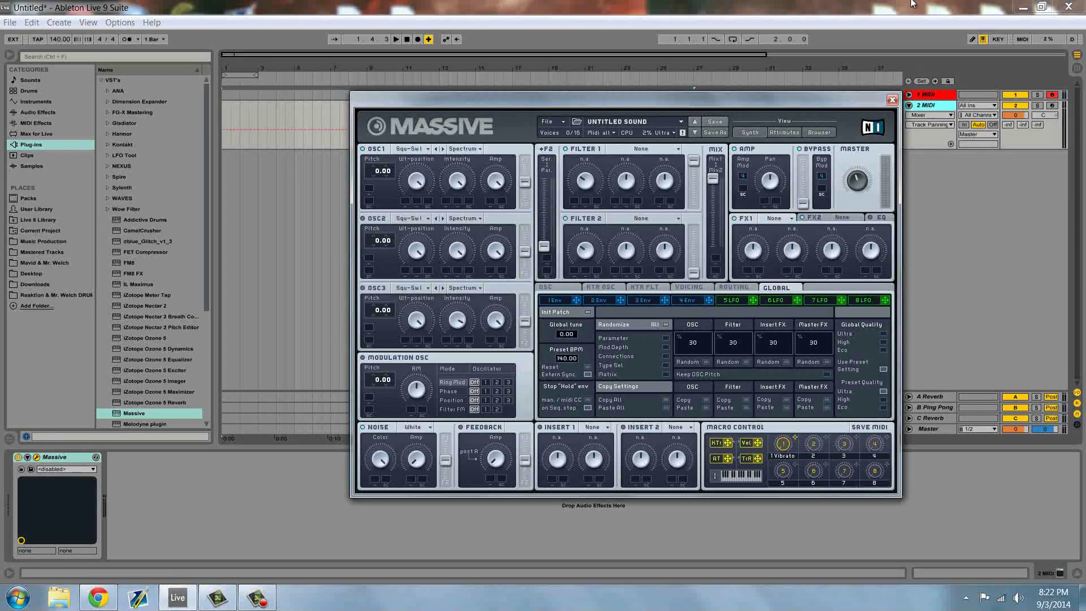
click(1054, 106)
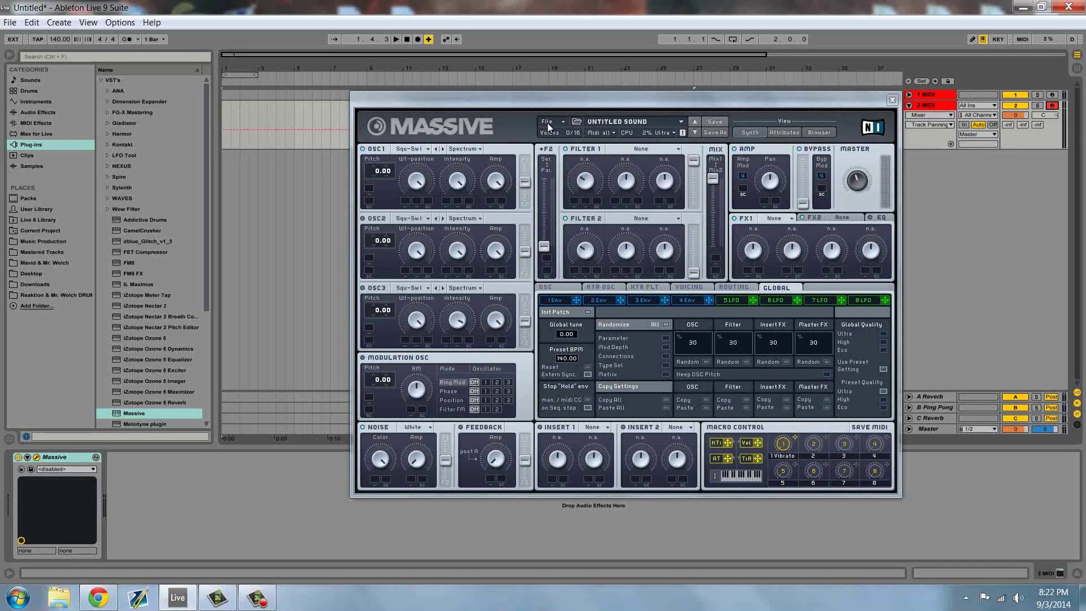
click(548, 121)
click(555, 105)
drag(555, 105, 550, 102)
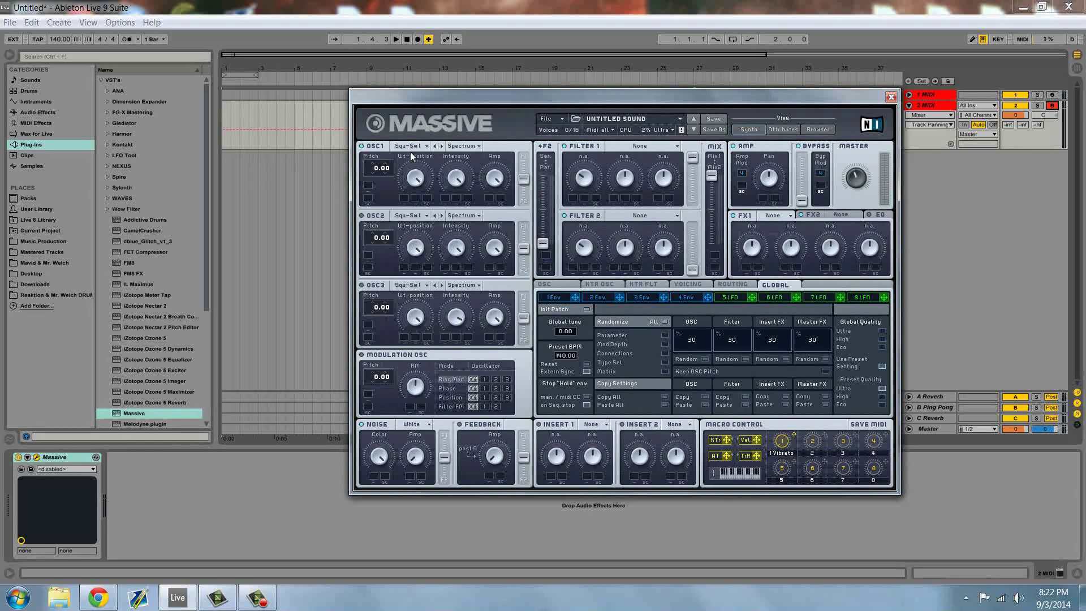
key(a)
Set OSC1 to the Chrome wavetable in Bend -/+ mode and turn down its Wt-position and Intensity
click(405, 146)
click(560, 299)
click(476, 148)
click(418, 181)
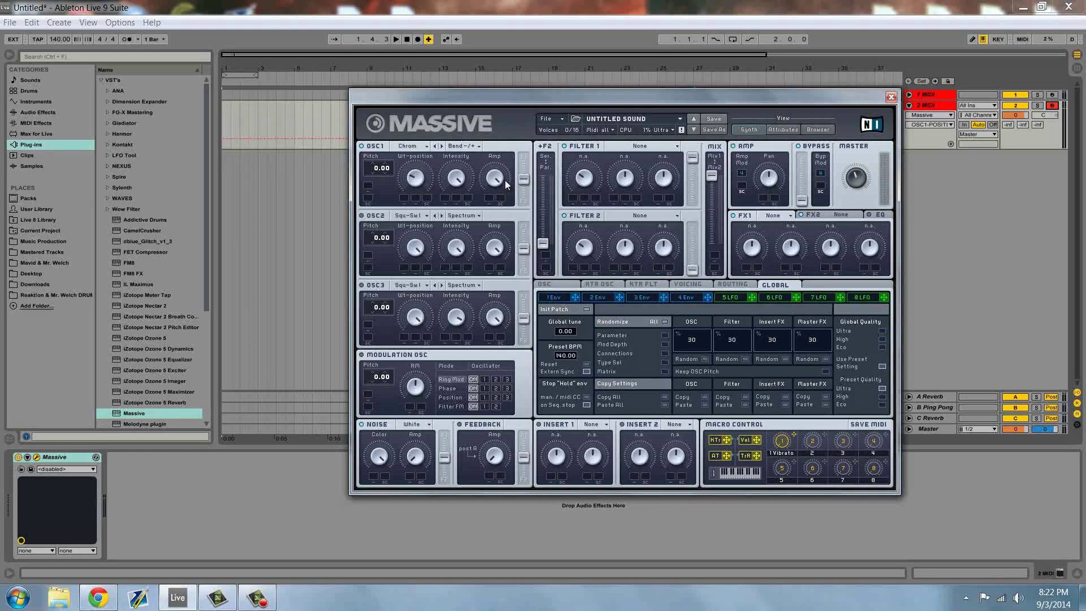
drag(459, 187, 459, 177)
drag(459, 181, 471, 219)
Set OSC2 to the A.I. wavetable in Bend+ mode with pitch -12.00, and turn down its Wt-position and Intensity
click(415, 217)
click(427, 250)
drag(373, 249, 374, 242)
click(461, 217)
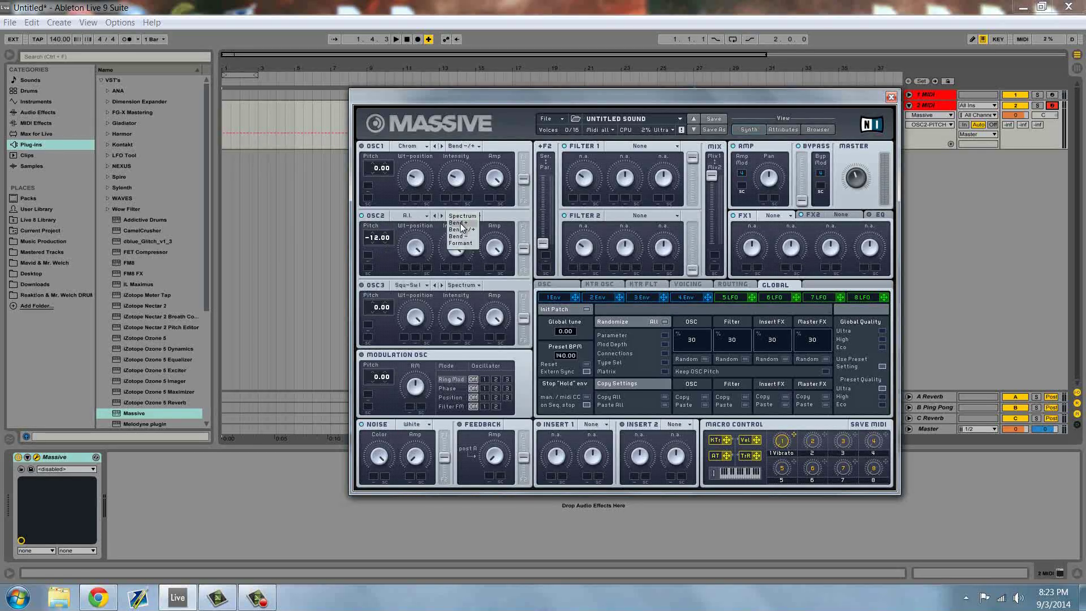
click(461, 224)
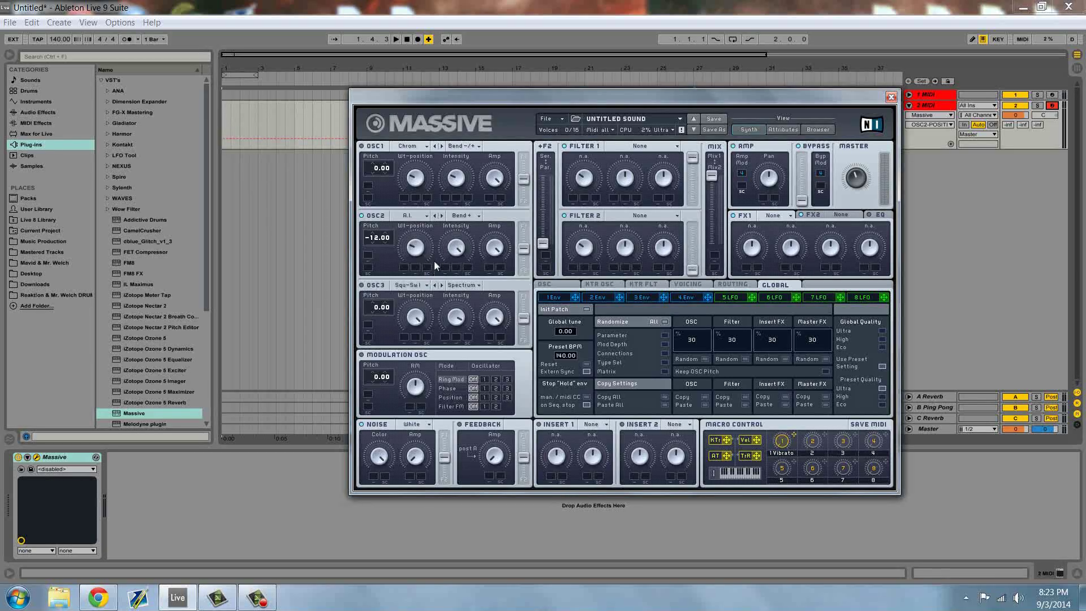
mouse_move(460, 249)
mouse_down()
mouse_move(461, 279)
mouse_move(462, 244)
mouse_up()
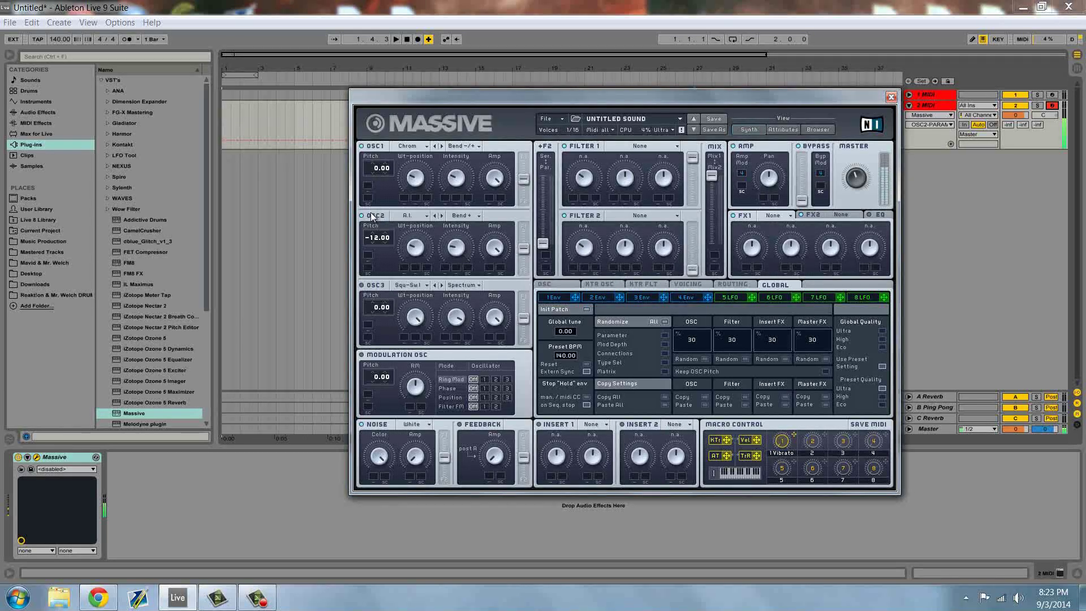
Set OSC3 to the Deep Throat wavetable in Bend -/+ mode and turn down its Wt-position and Intensity
click(417, 285)
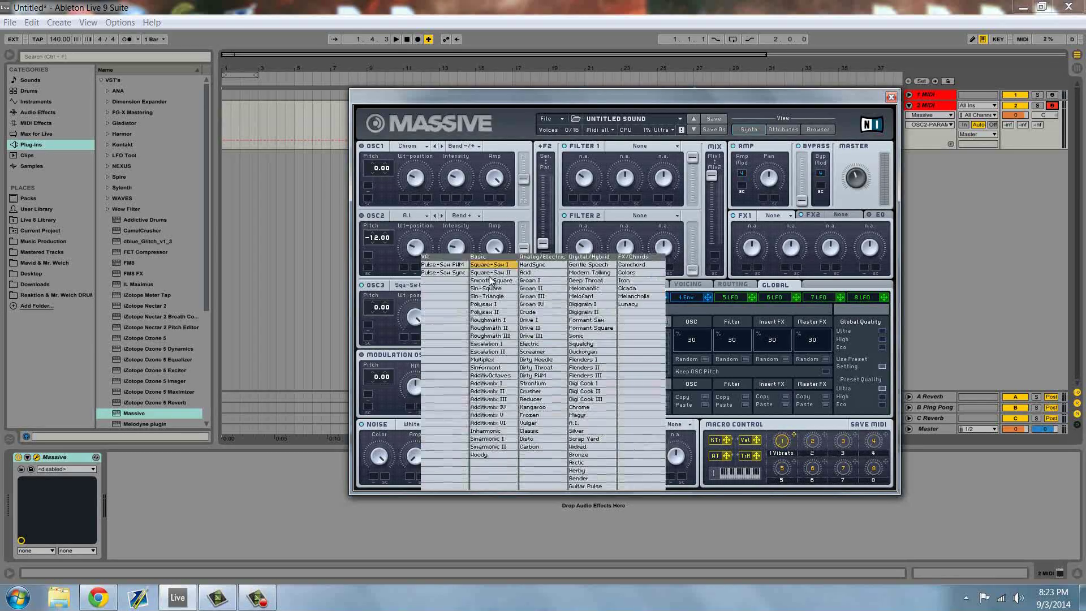
click(589, 290)
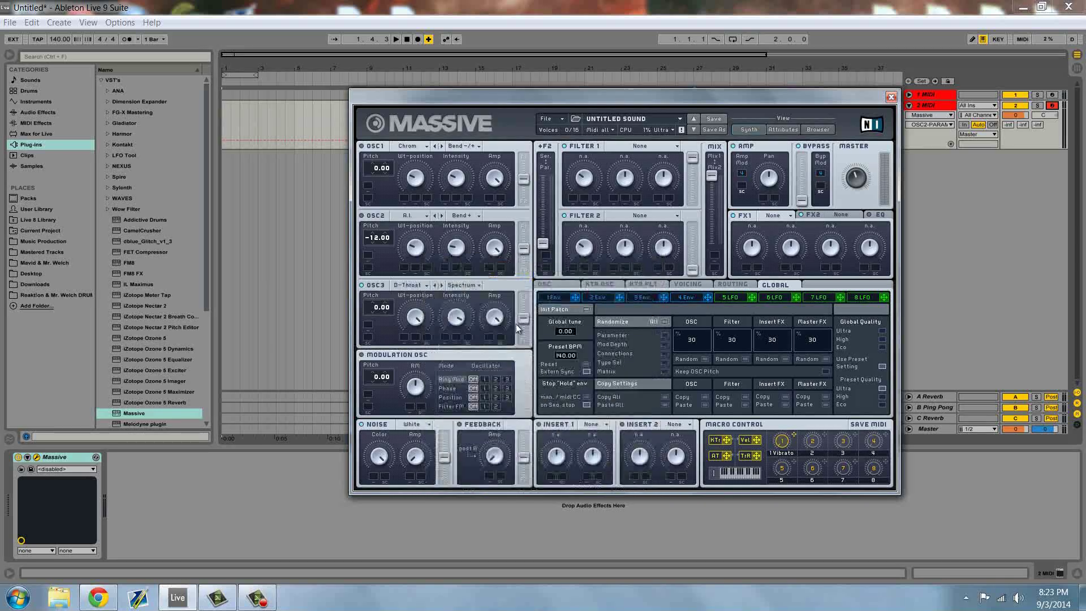
click(463, 286)
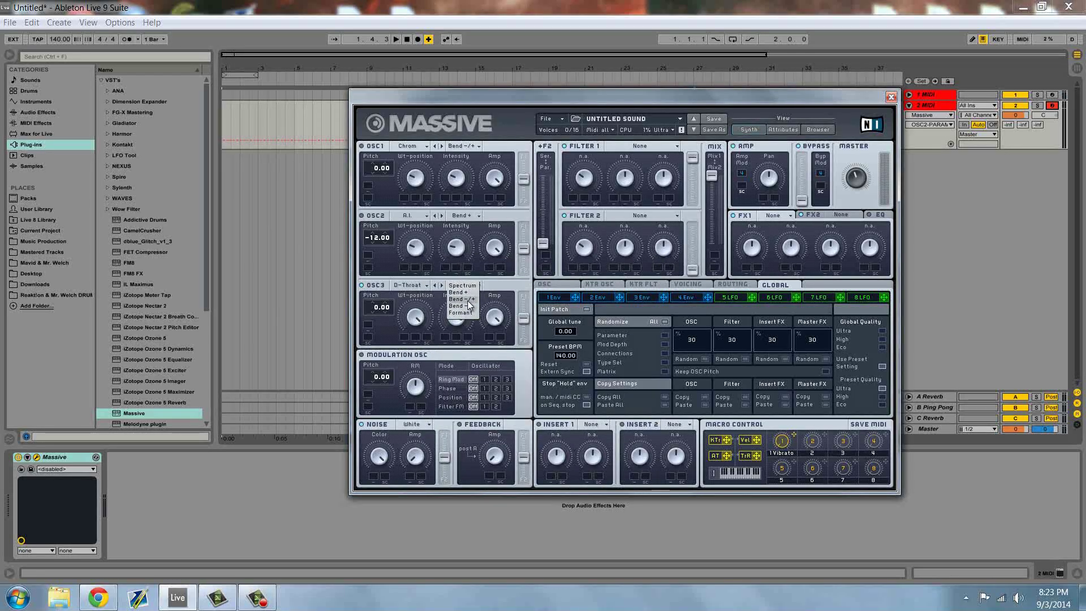
click(469, 298)
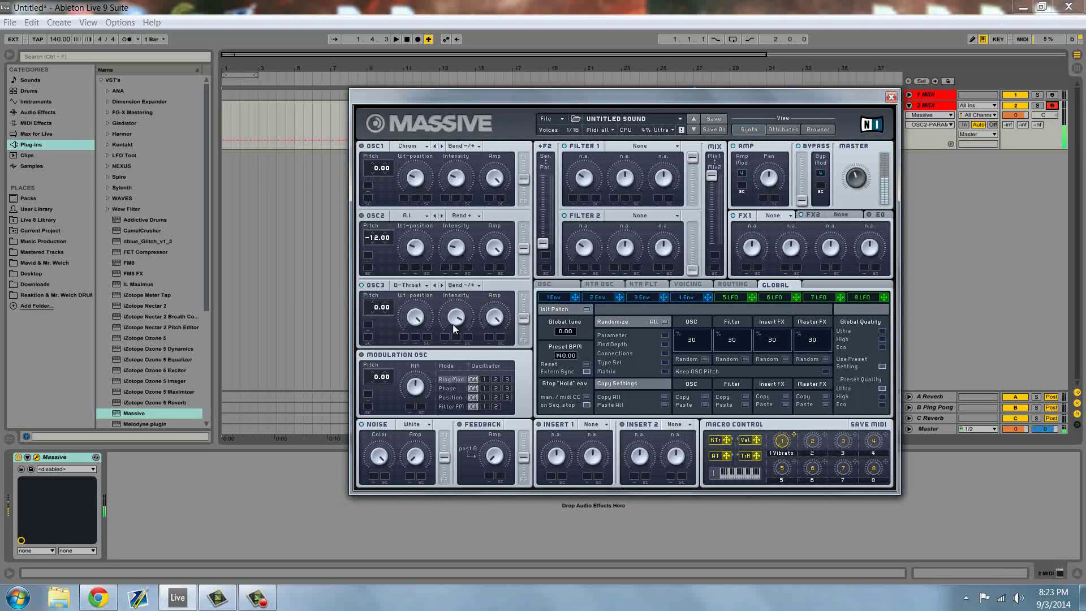
click(417, 319)
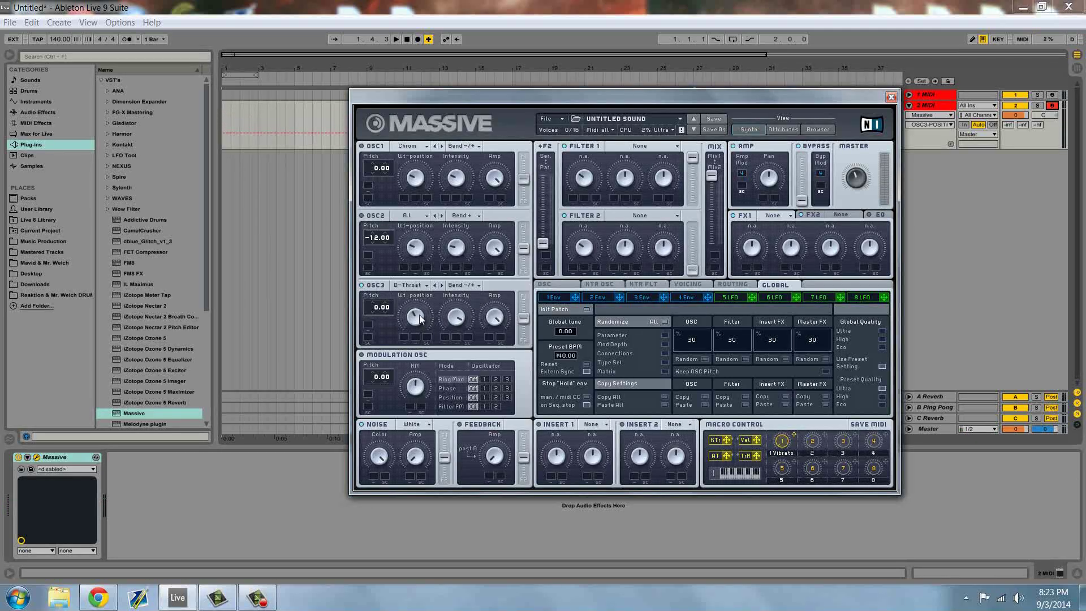
click(461, 320)
Route the modulation oscillator's Phase modulation to oscillator 3 and adjust the Phase amount
click(447, 389)
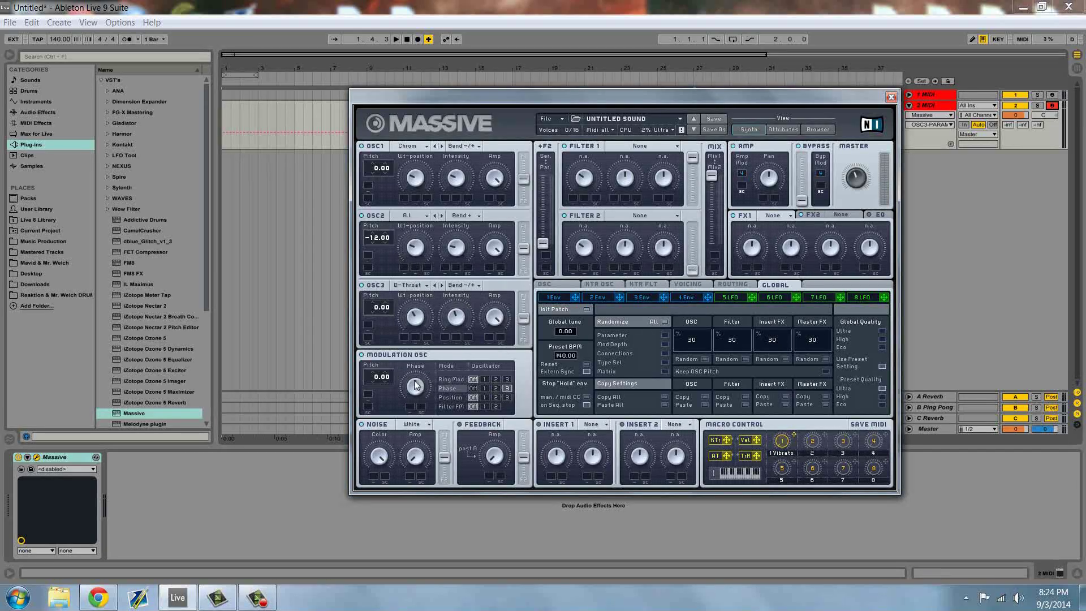
drag(417, 379, 424, 396)
drag(423, 384, 423, 385)
Load the P Shaper effect in Insert 1 and adjust its Dry/Wet amount
click(606, 424)
click(605, 472)
click(556, 459)
Load Classic Tube in FX1 and Dimension Expander in FX2, and adjust the Classic Tube's Dry/Wet
click(769, 216)
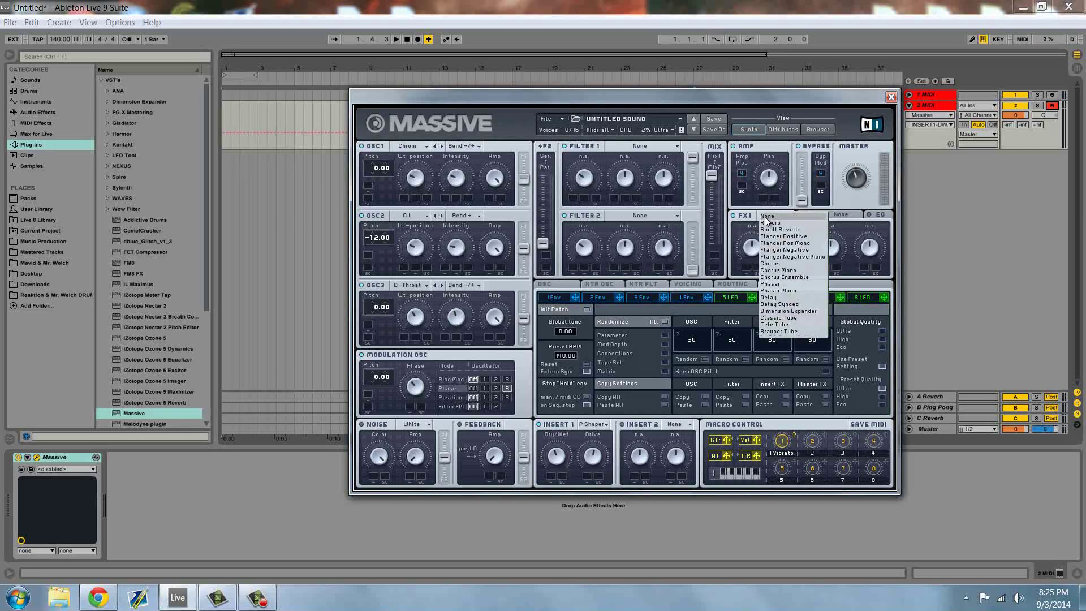
click(793, 319)
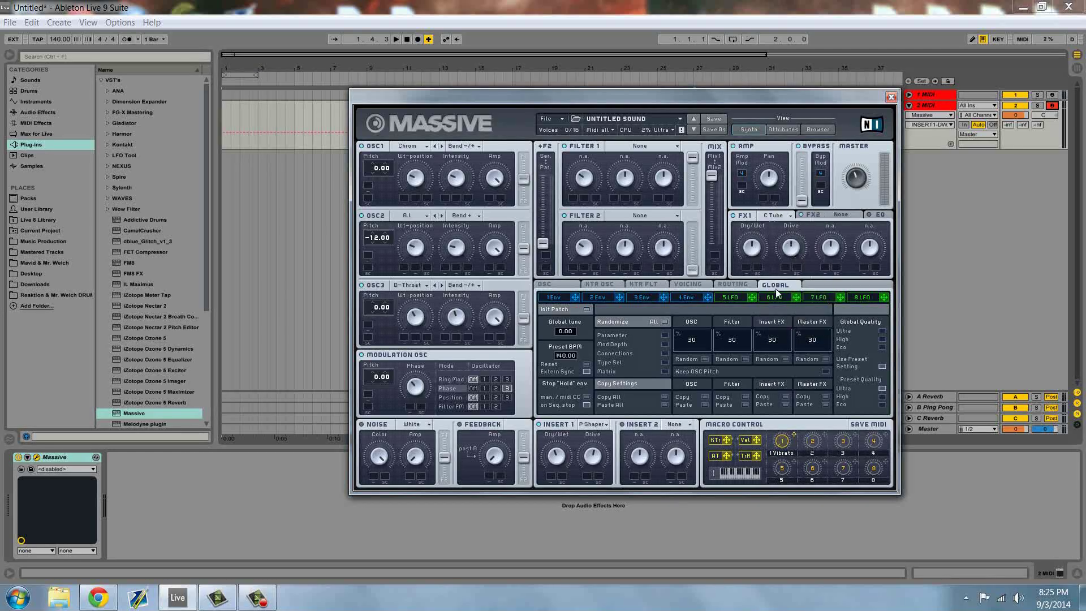
click(755, 253)
click(841, 214)
click(838, 311)
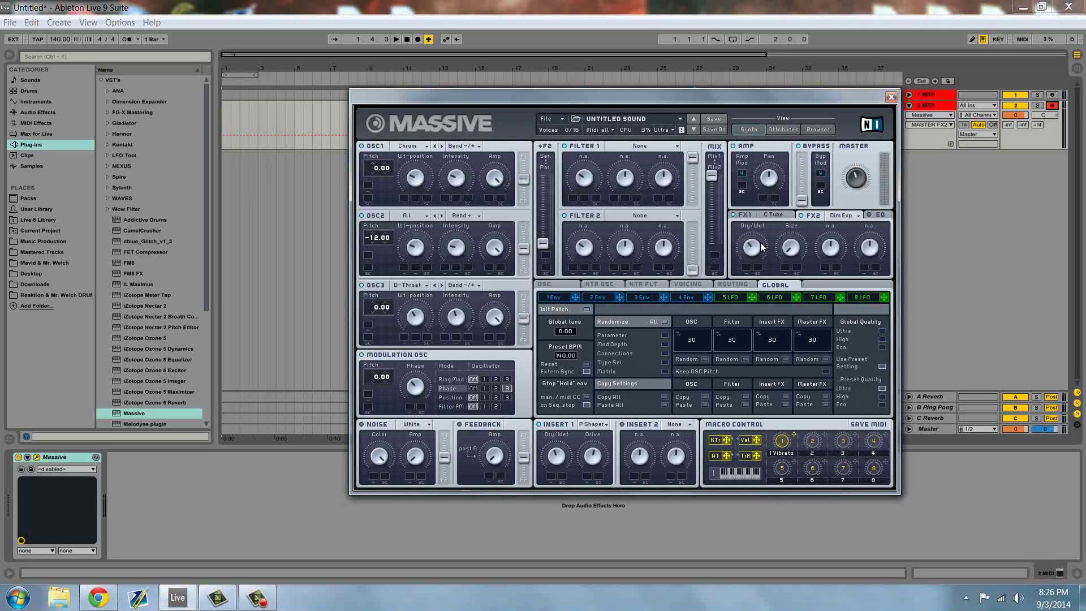
click(761, 219)
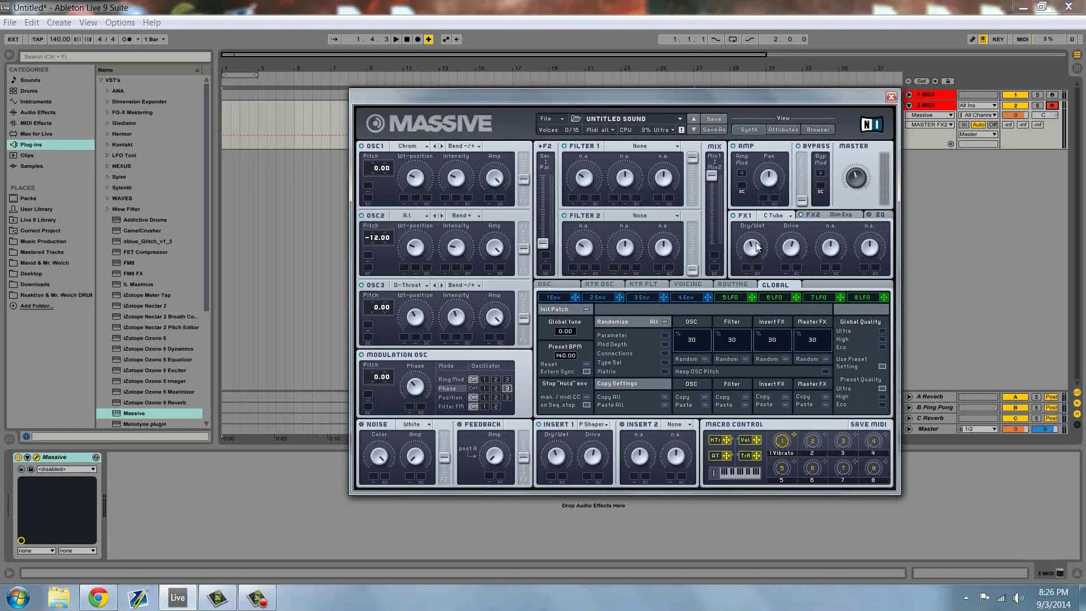
Open the EQ and adjust its Low Shelf, Boost and High Shelf
click(879, 215)
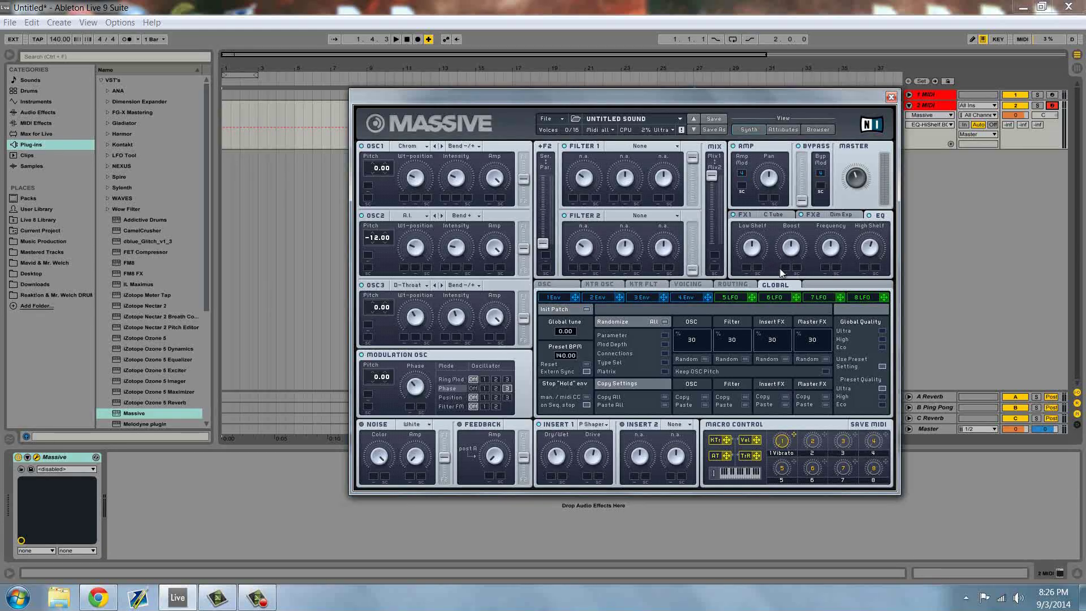
mouse_move(797, 248)
mouse_down()
mouse_move(805, 235)
mouse_move(808, 263)
mouse_up()
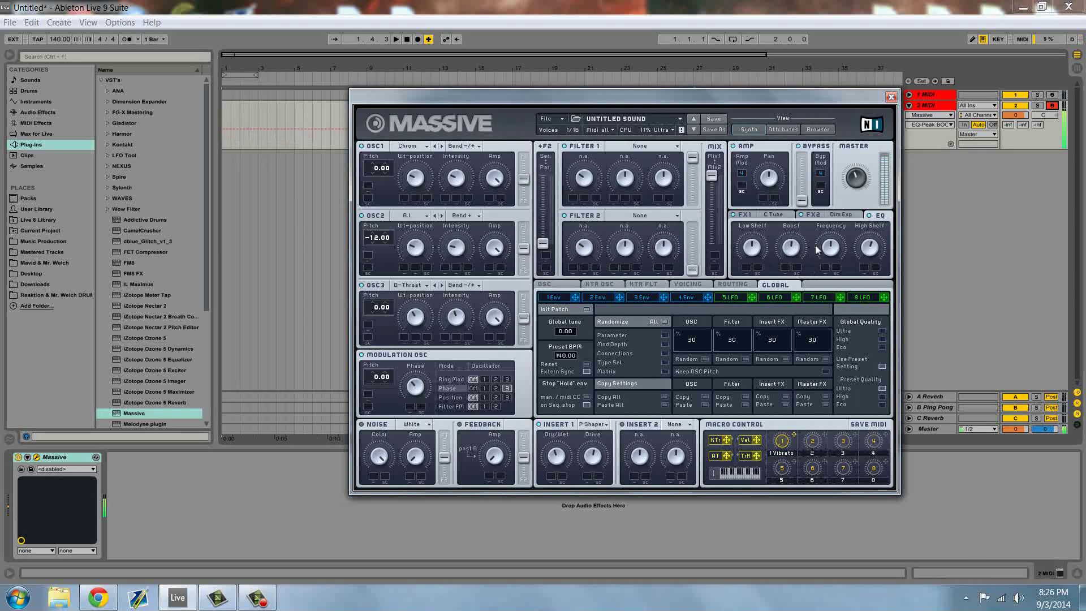
click(759, 253)
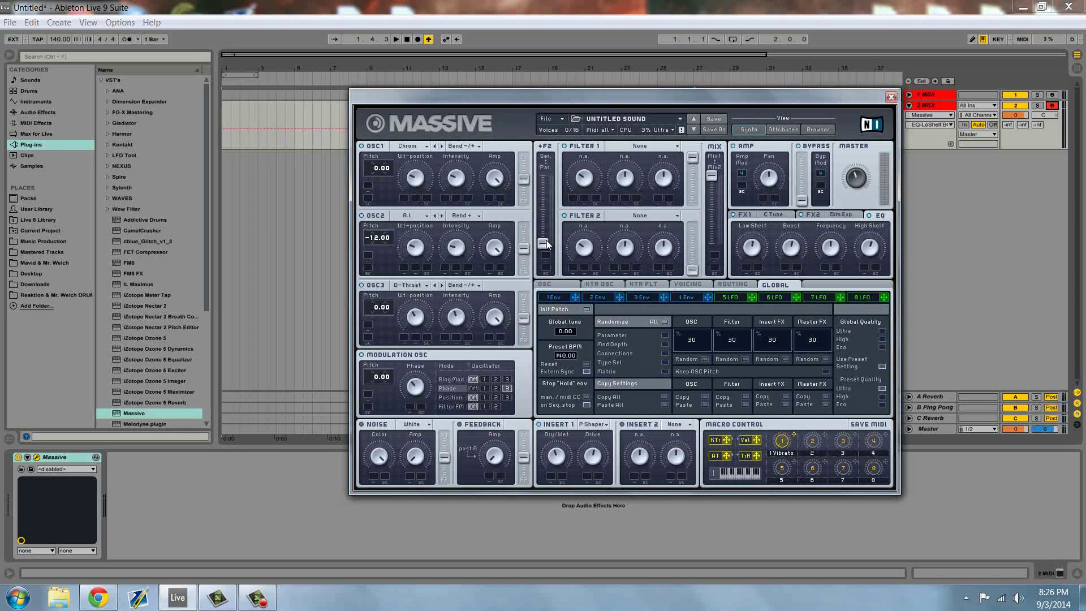
Set the filter routing to serial and load Bandreject in Filter 1, adjusting its Cutoff, Bandwidth and Resonance
drag(543, 251, 543, 175)
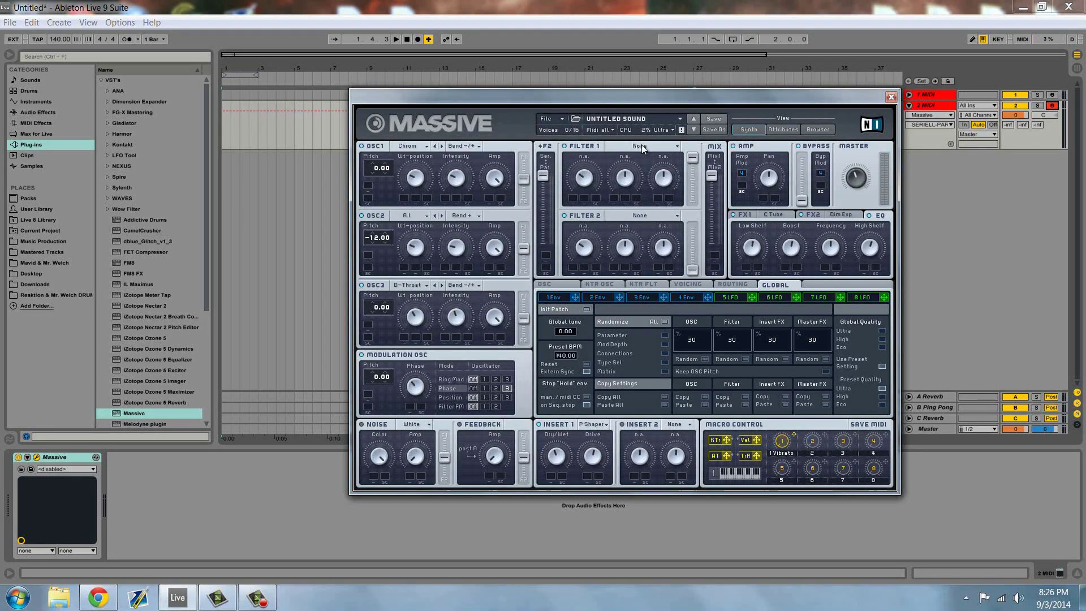
click(641, 145)
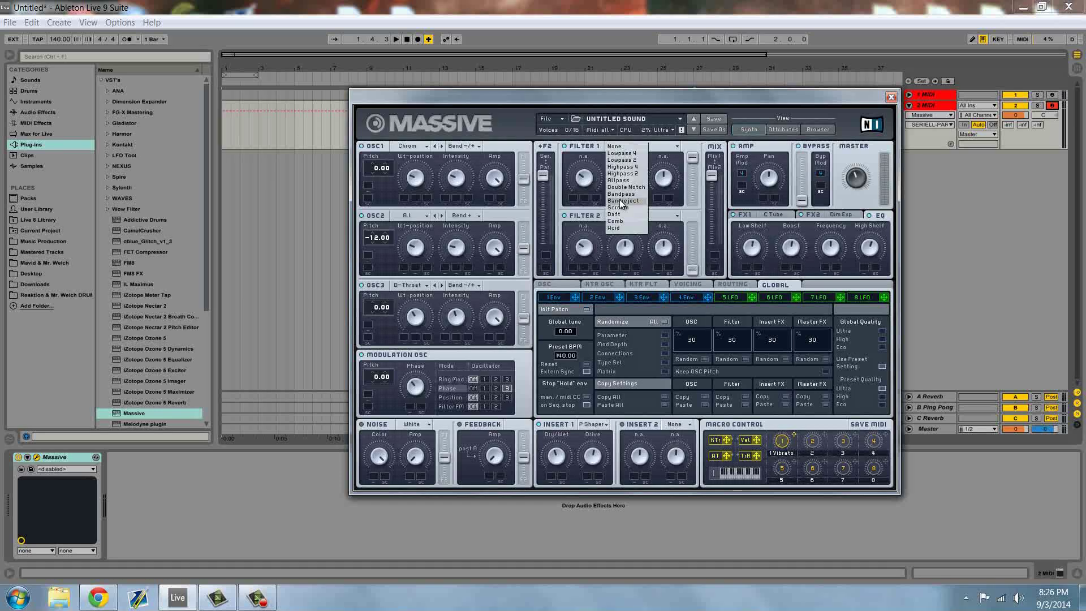
click(621, 201)
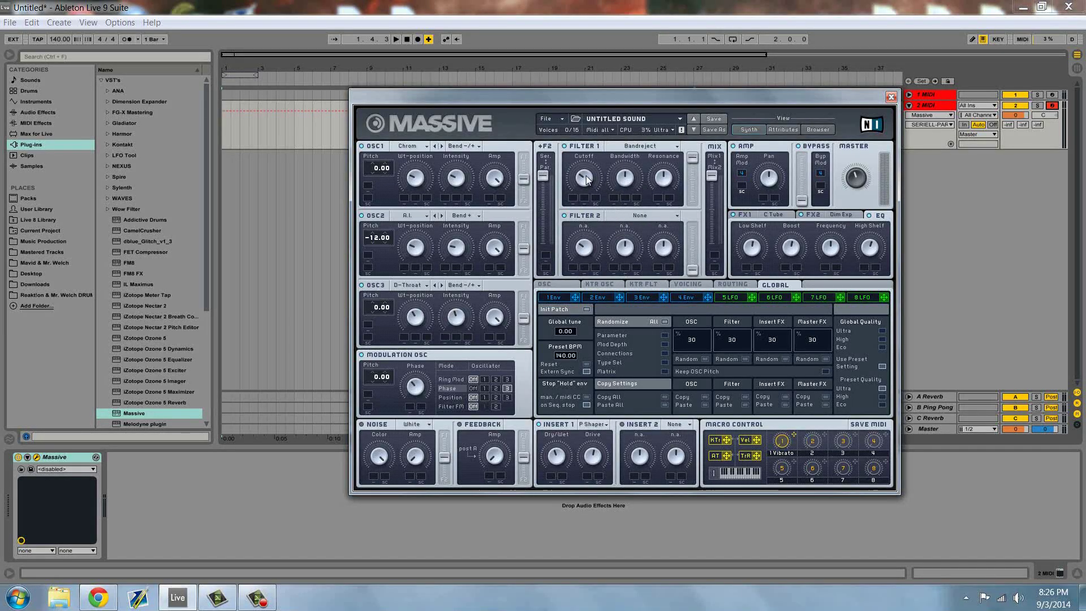
click(623, 175)
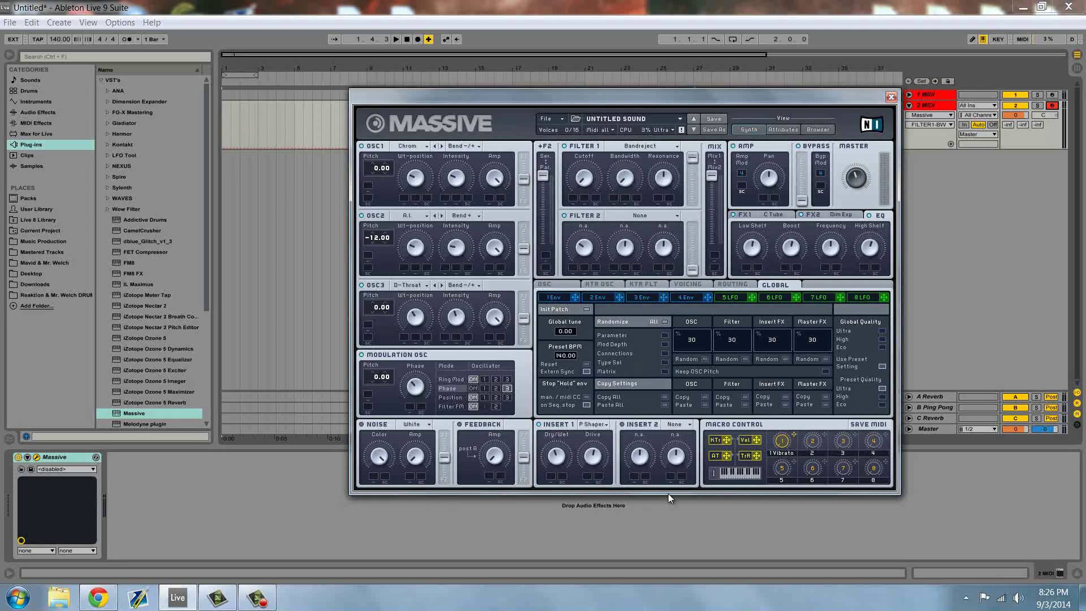
click(665, 178)
Sync modulator 5 at a 1/4 ratio and raise its XFade all the way up
click(726, 298)
click(823, 309)
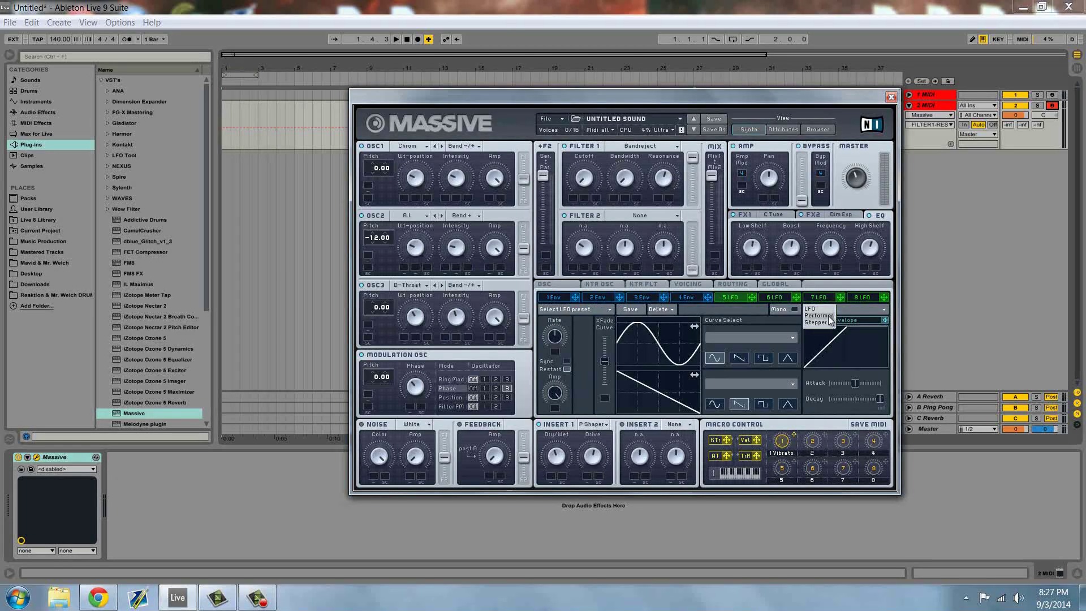
click(833, 309)
click(567, 361)
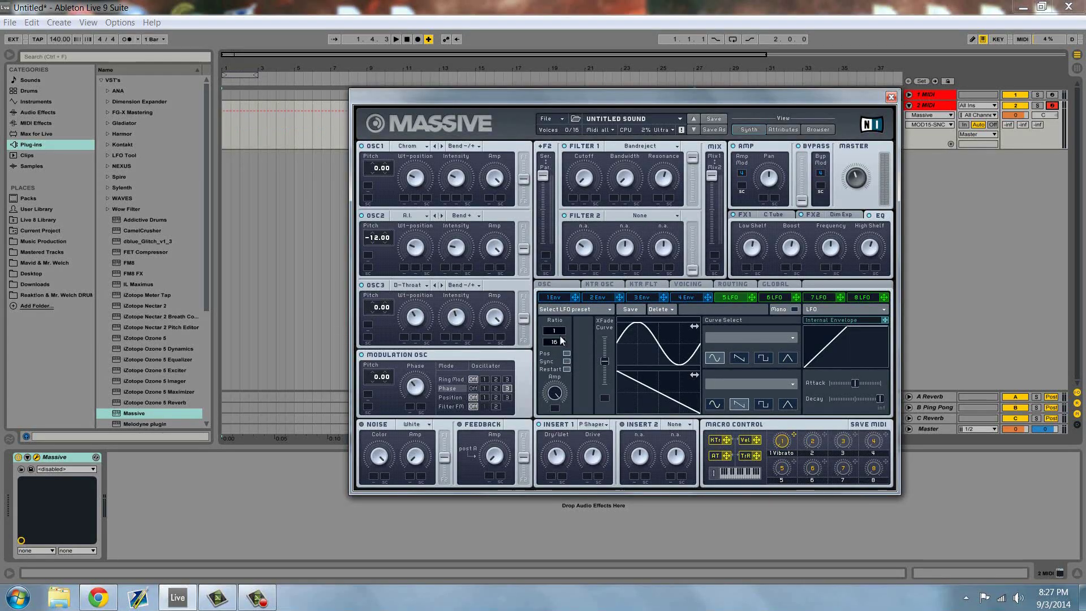
drag(557, 345, 558, 352)
drag(605, 362, 605, 338)
Switch modulator 5 from LFO to Performer
click(833, 310)
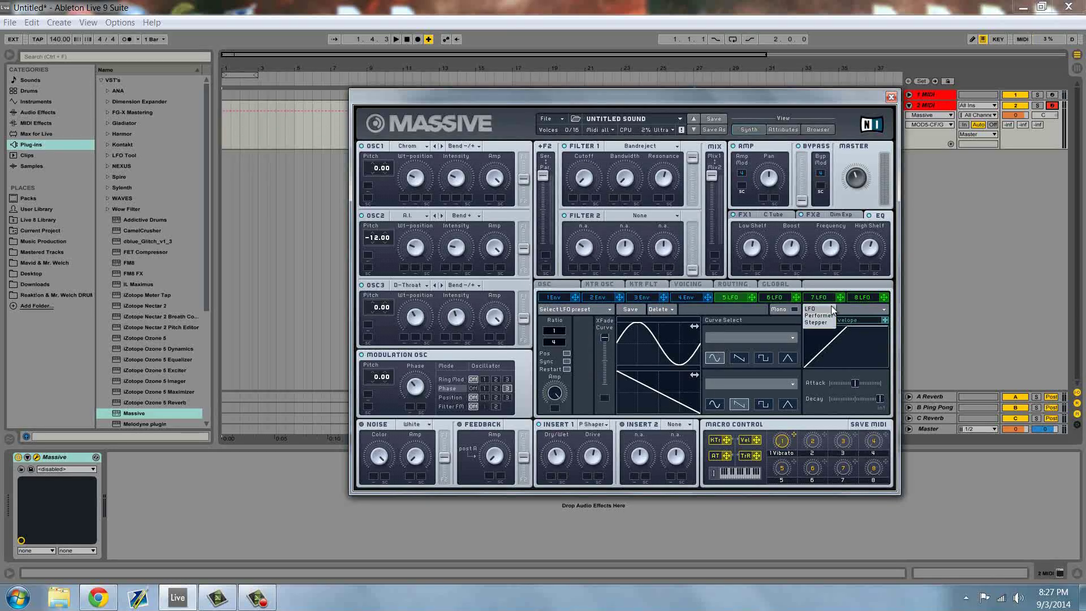
click(820, 316)
mouse_move(623, 375)
mouse_down()
mouse_move(877, 441)
mouse_move(972, 442)
mouse_up()
mouse_move(626, 347)
mouse_down()
mouse_move(883, 438)
mouse_move(602, 356)
mouse_up()
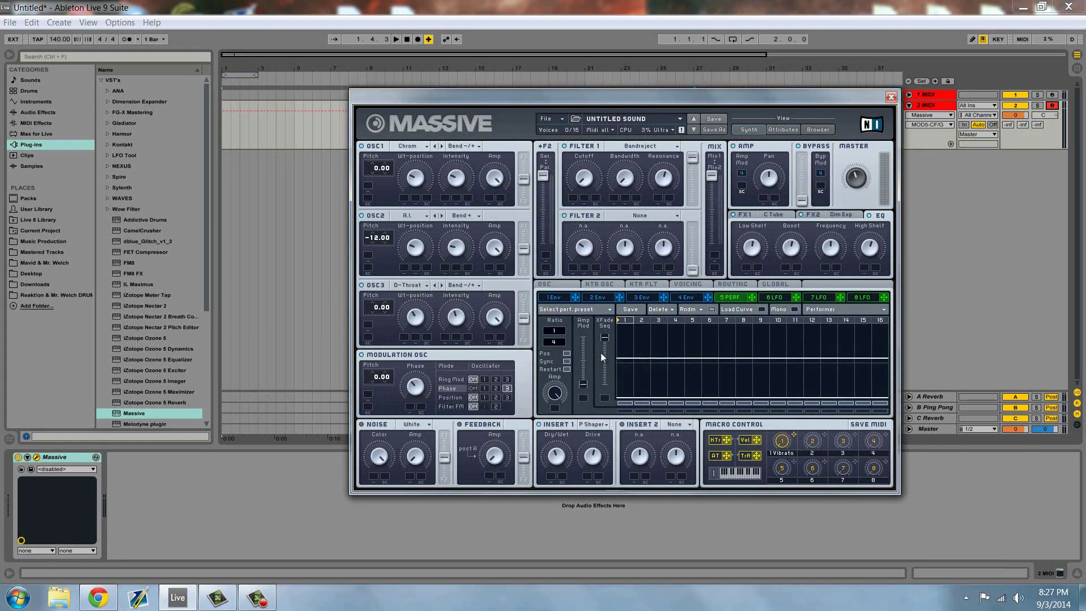
Load a rounded rising curve into Performer step 1, a repeating falling curve into step 2 and a rounded falling curve into step 3
click(760, 309)
click(549, 356)
click(625, 348)
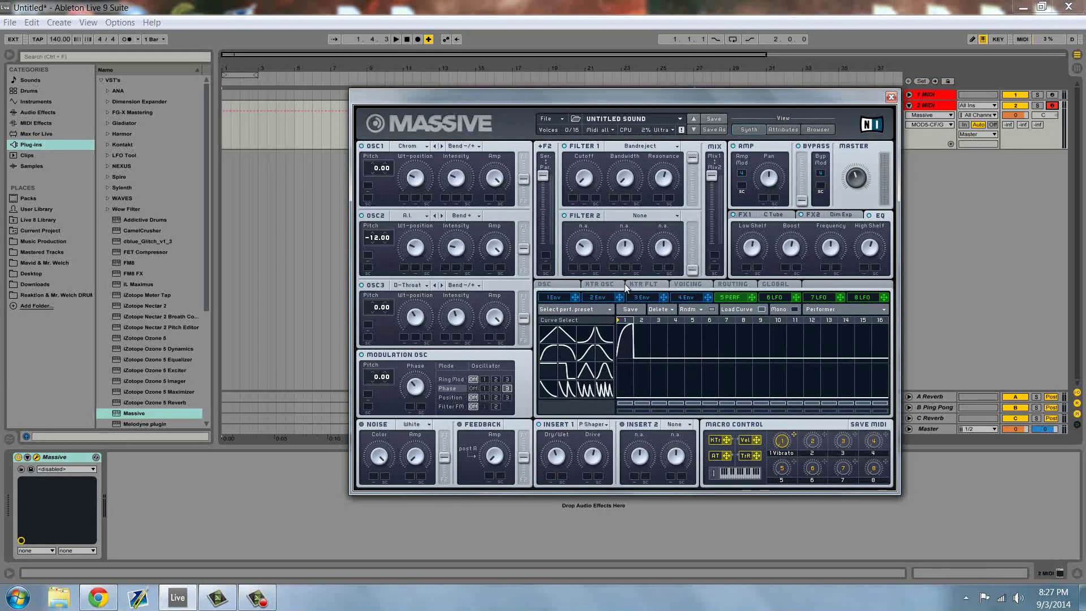
click(566, 389)
click(644, 350)
click(566, 353)
click(658, 339)
Load the repeating falling curve into Performer steps 4 and 5 and the rounded falling curve into step 6
click(566, 390)
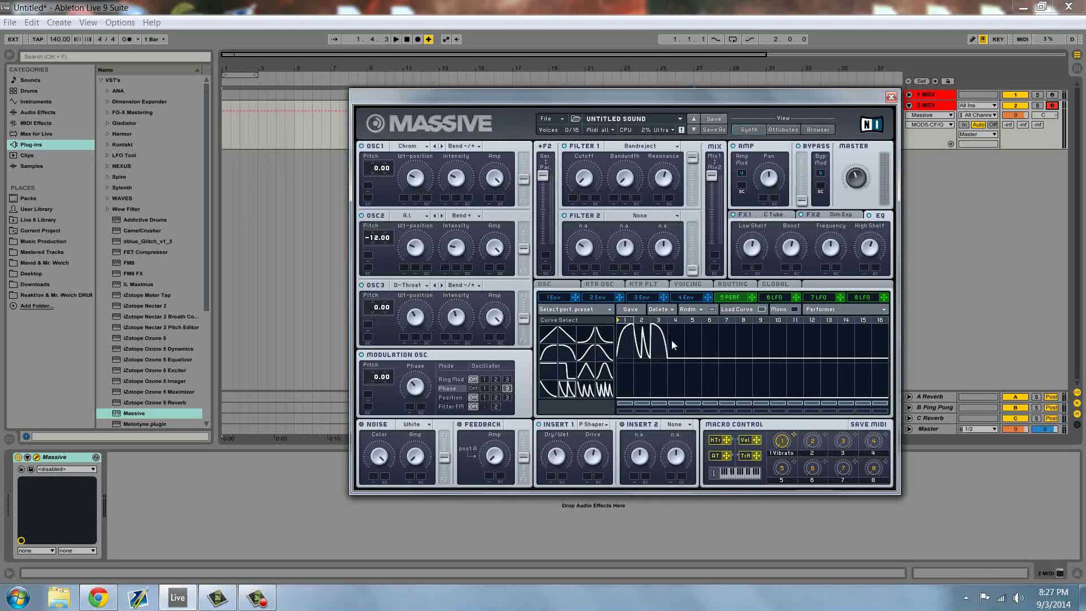
drag(671, 341, 694, 328)
click(569, 356)
click(710, 340)
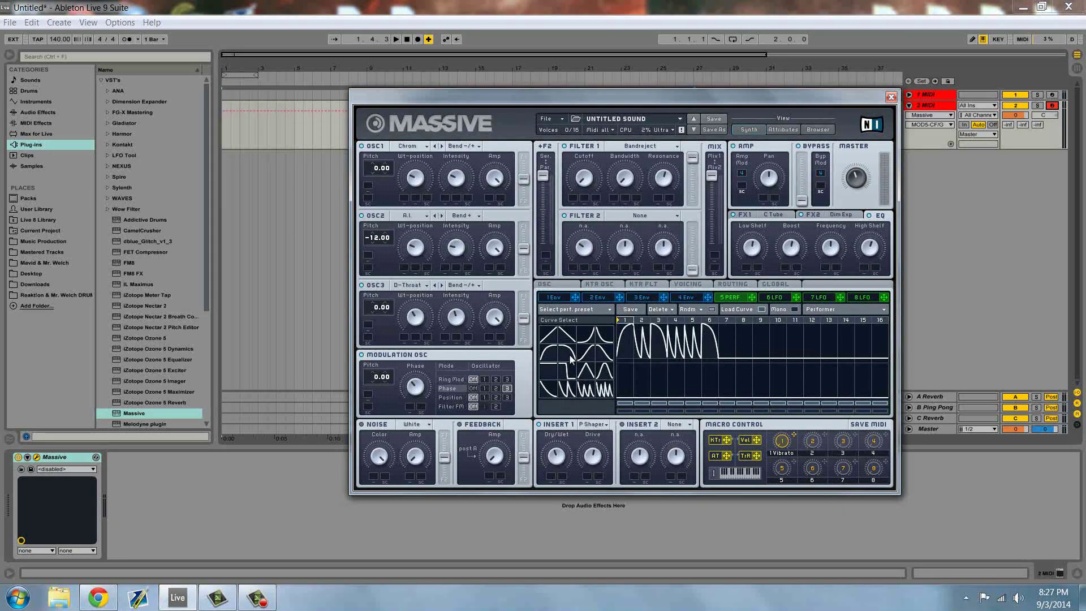
Load the repeating falling curve into Performer step 7 and the rounded falling curve into step 8, and shorten the sequence to 8 steps
click(566, 390)
click(727, 343)
click(567, 354)
click(742, 339)
drag(877, 321, 747, 320)
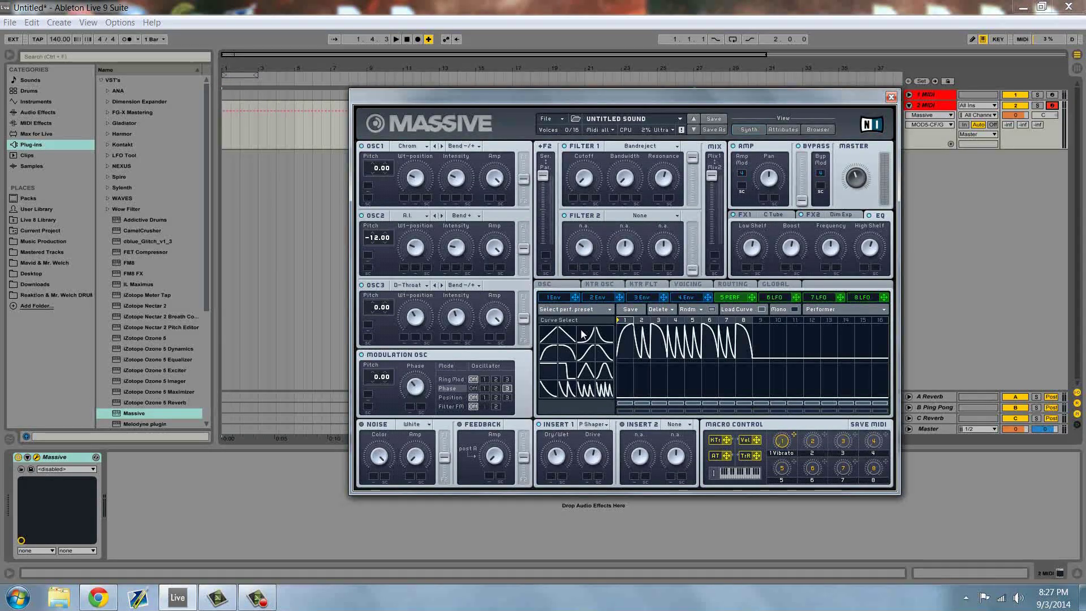
Assign Performer 5 to Filter 1's Cutoff, Bandwidth and Resonance, and set the modulation ranges
drag(752, 297, 574, 204)
drag(578, 187, 589, 176)
drag(755, 296, 616, 200)
drag(623, 187, 624, 181)
drag(725, 263, 666, 179)
Assign Performer 5 to the Wt-position of oscillators 1, 2 and 3, and set the modulation ranges
drag(726, 328, 410, 201)
drag(410, 200, 368, 1)
drag(753, 300, 415, 269)
drag(415, 270, 412, 217)
drag(751, 297, 408, 339)
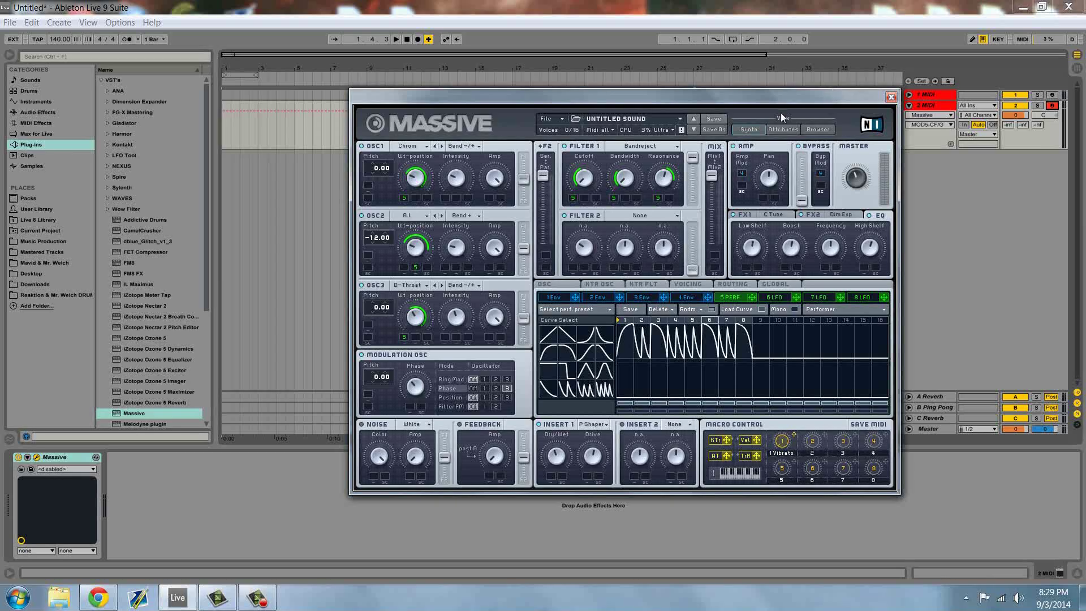
Set the number of unison voices to 5, then open the Massive patch on the first MIDI track as a voicing reference
click(701, 284)
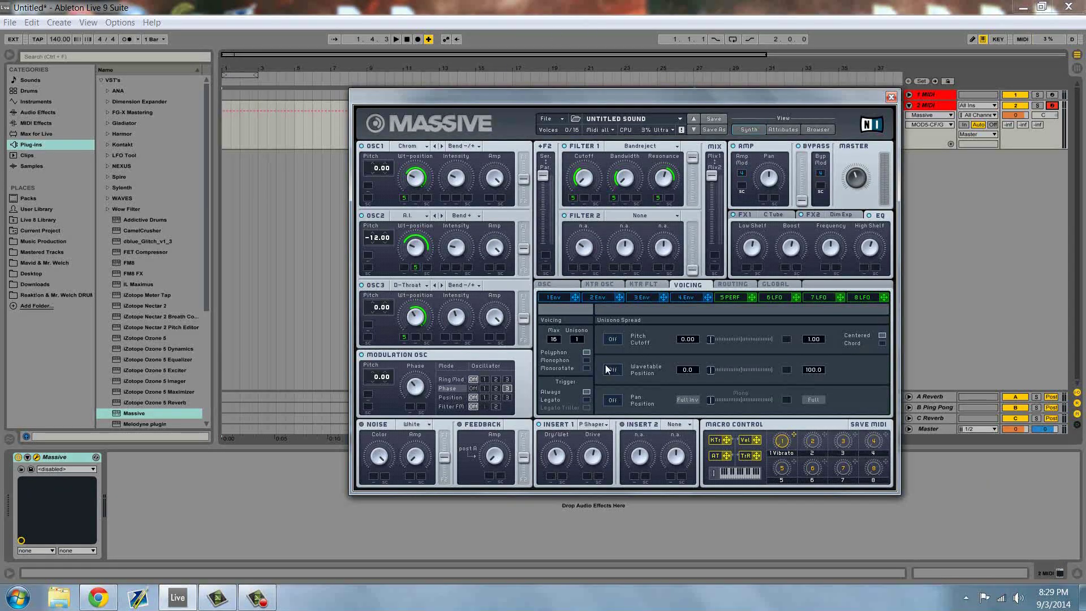
drag(585, 343, 587, 334)
click(1053, 94)
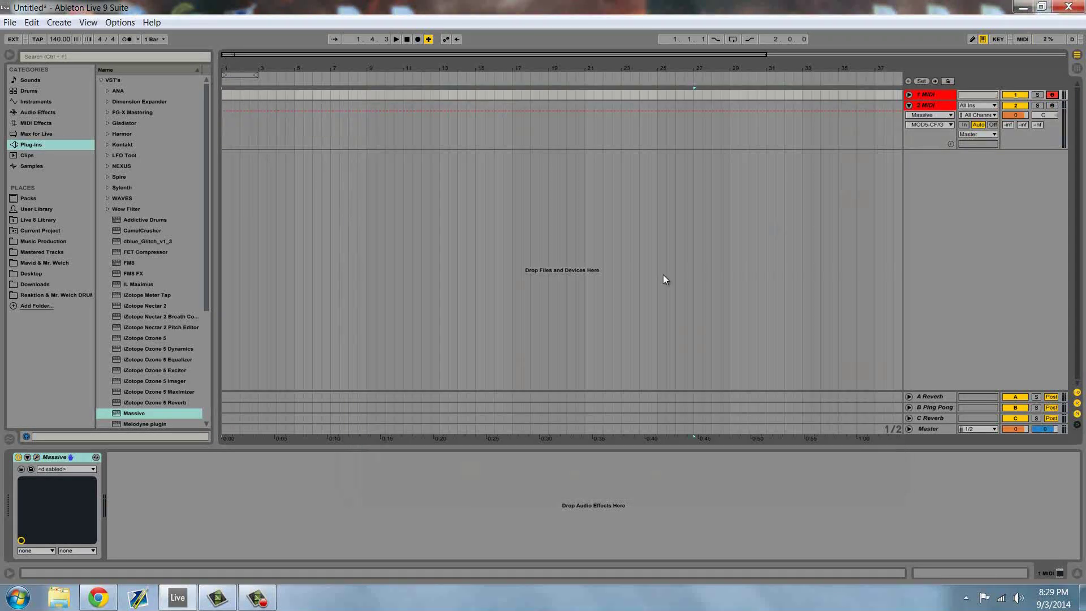
click(36, 457)
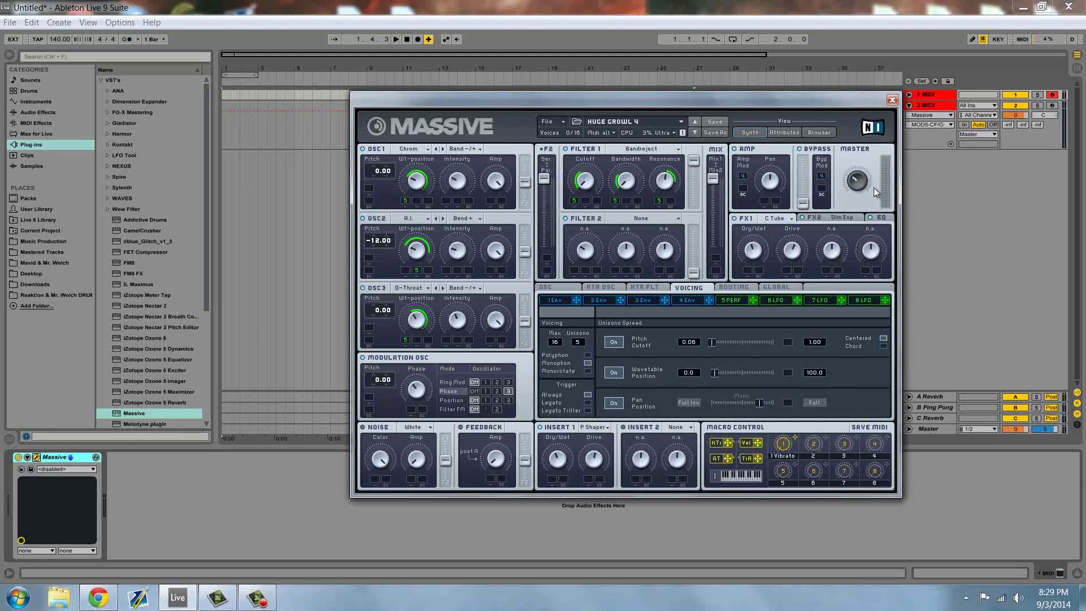
On the second MIDI track's Massive, enable Pan Position unison spread at about three quarters of its range and choose Monophon voicing
click(931, 106)
click(616, 399)
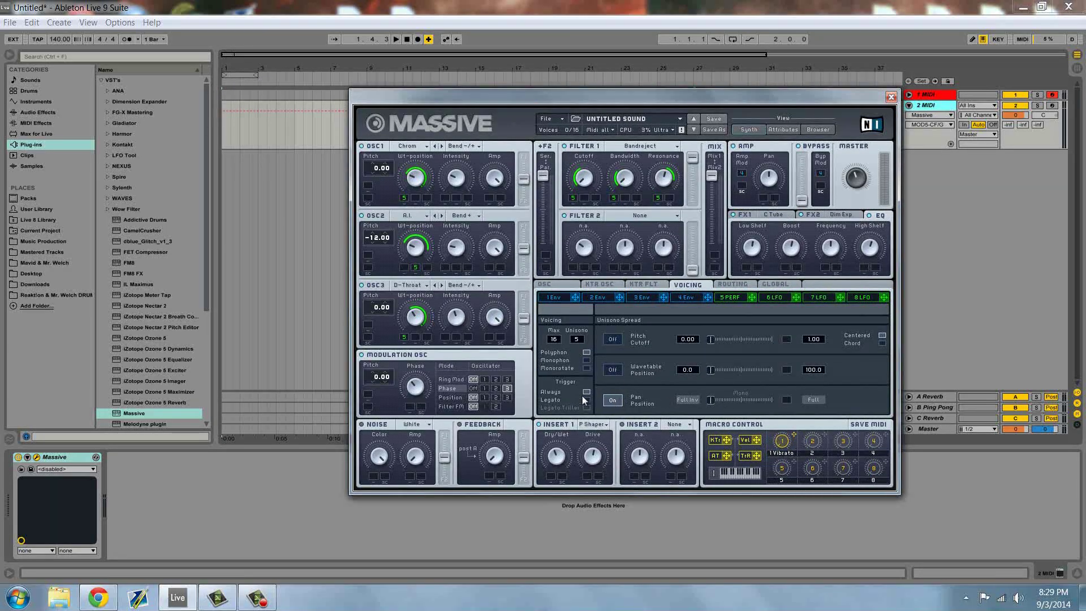
click(587, 360)
drag(707, 400, 762, 401)
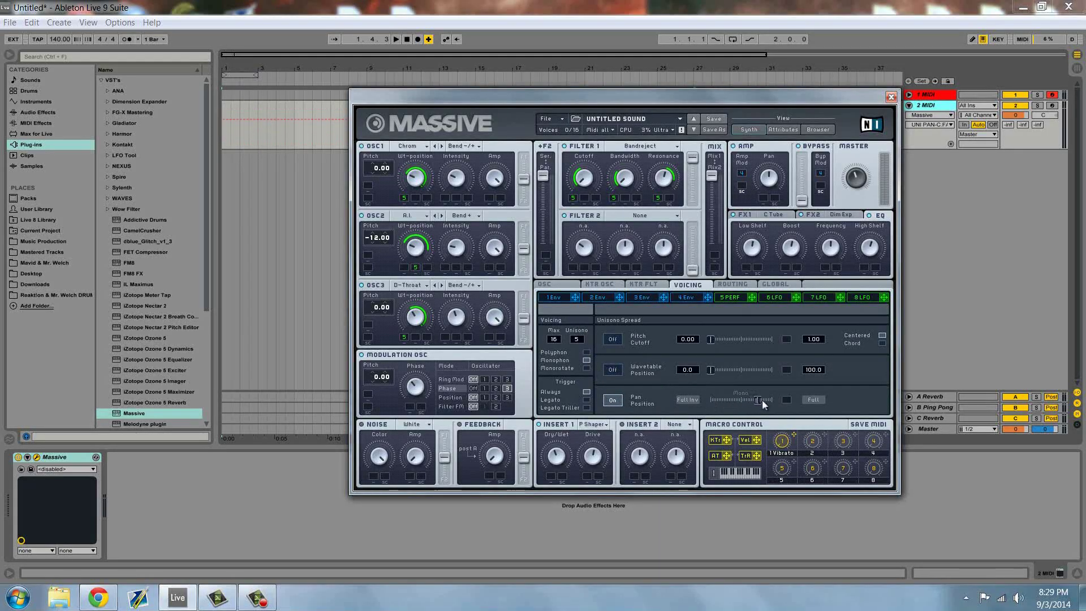
Arm the second MIDI track for playing, enable the Wavetable Position unison spread and audition the sound
click(1053, 105)
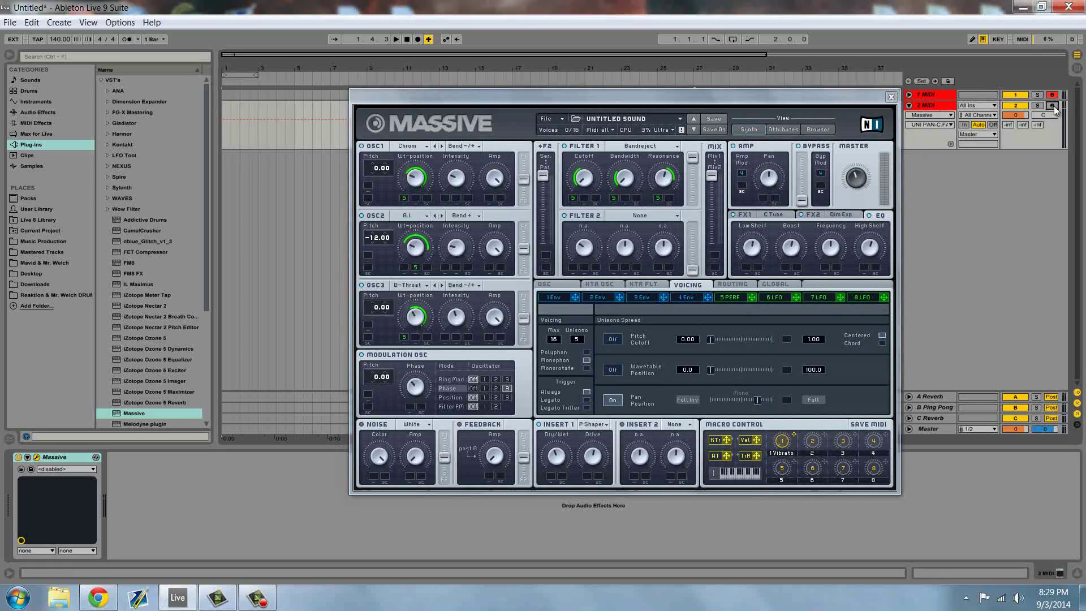
click(708, 96)
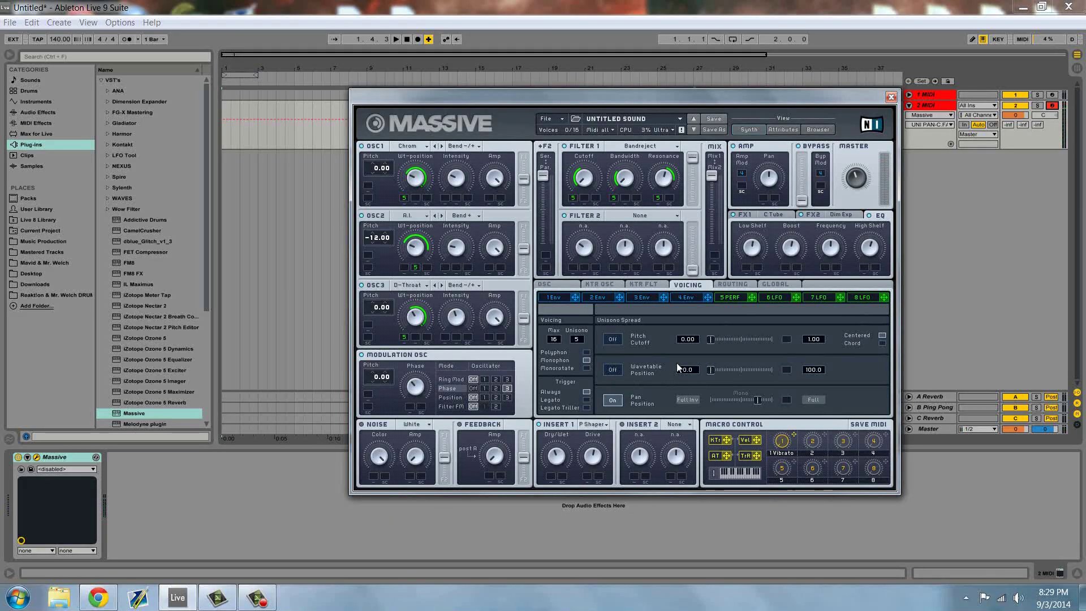
click(856, 181)
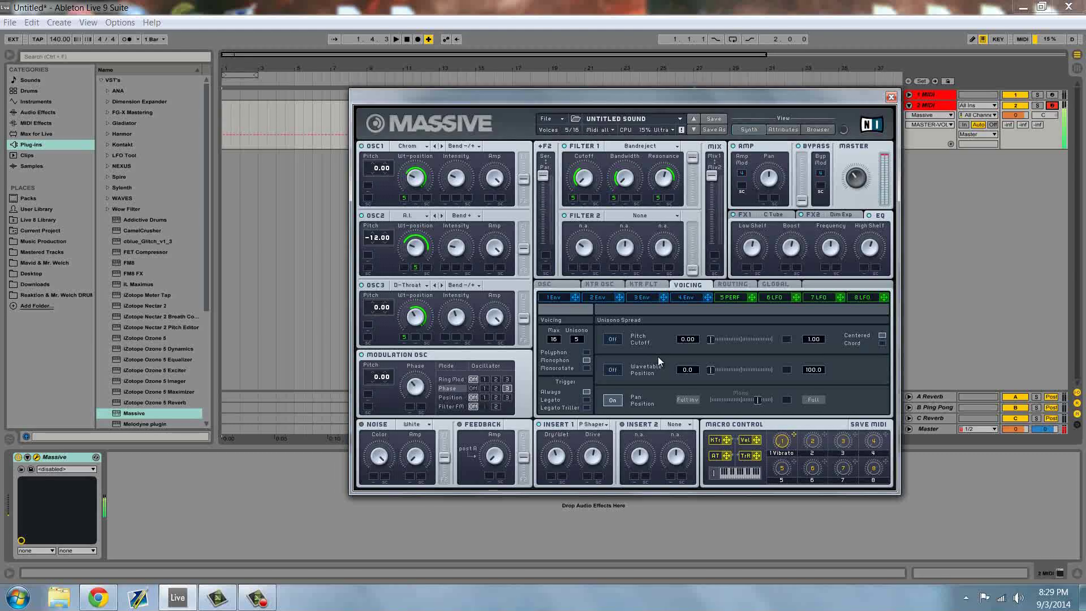
click(611, 370)
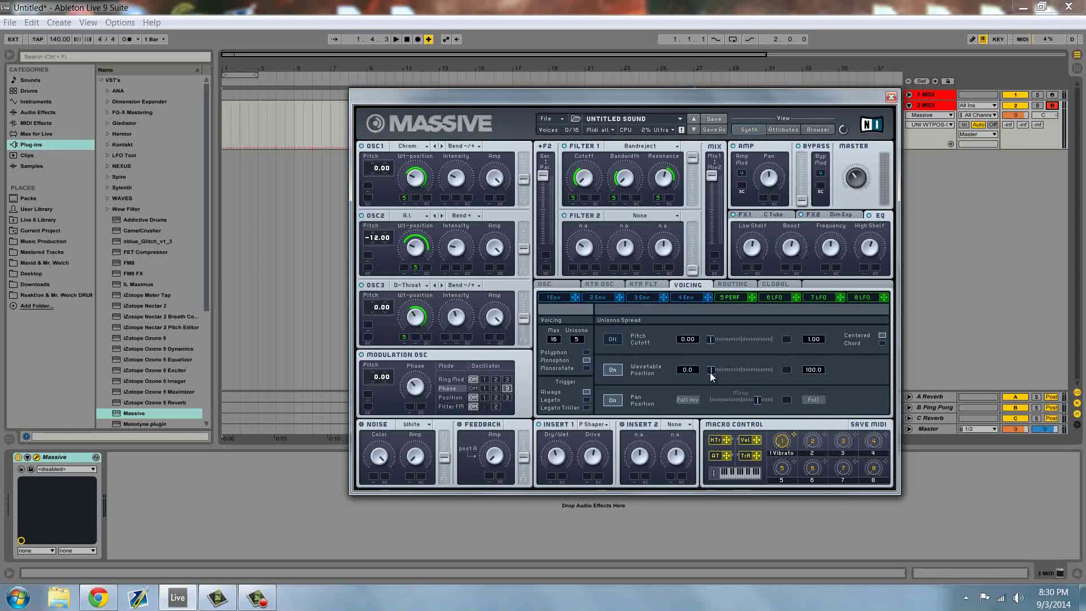
key(a)
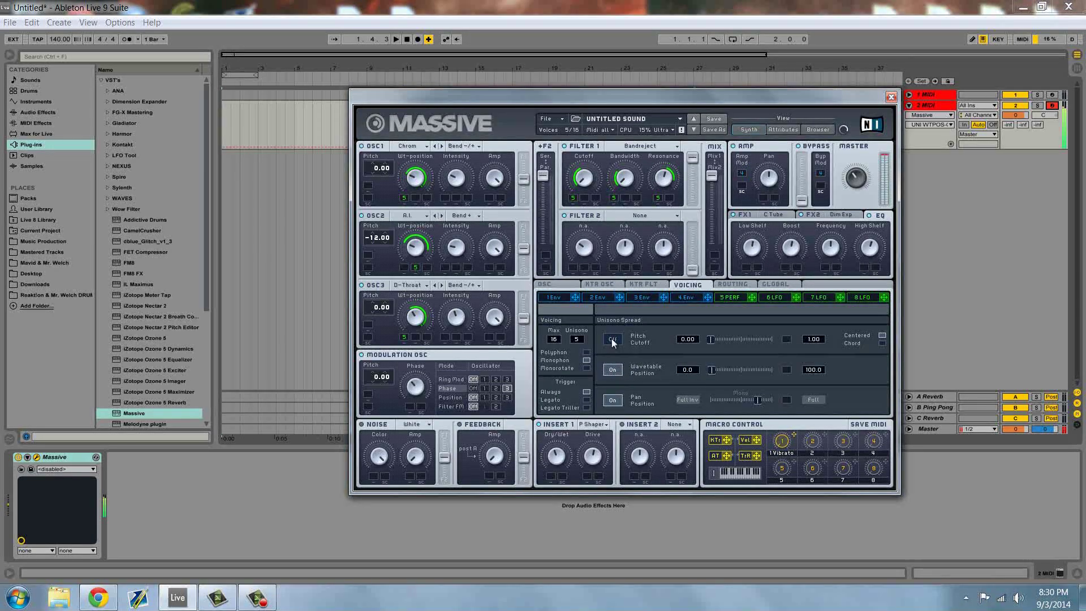
Enable the Pitch Cutoff unison spread at 0.06 and compare the sound with the spread off and on
click(612, 338)
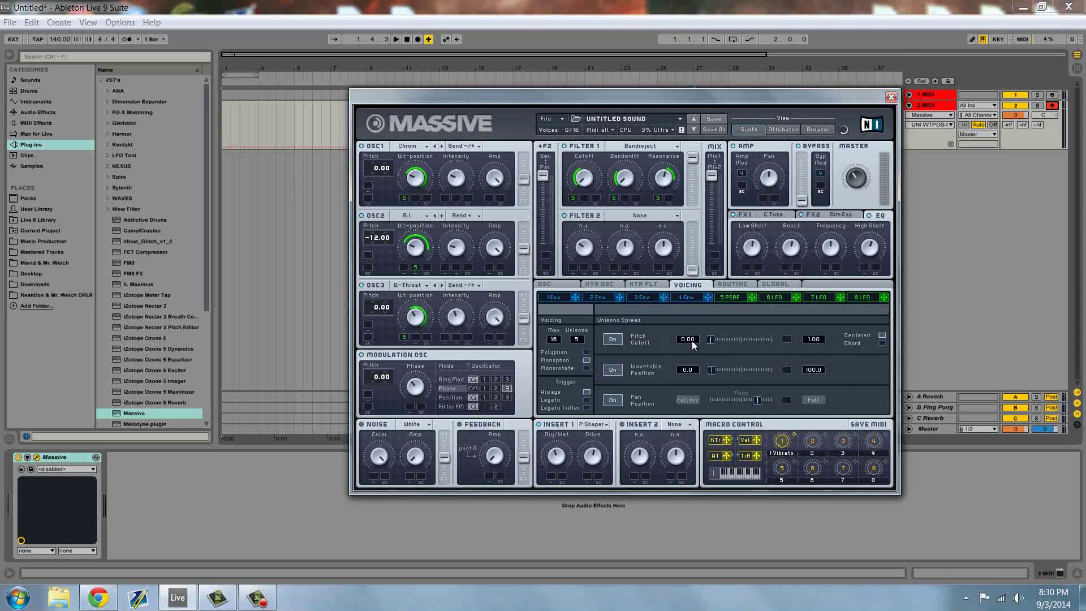
drag(694, 337, 697, 328)
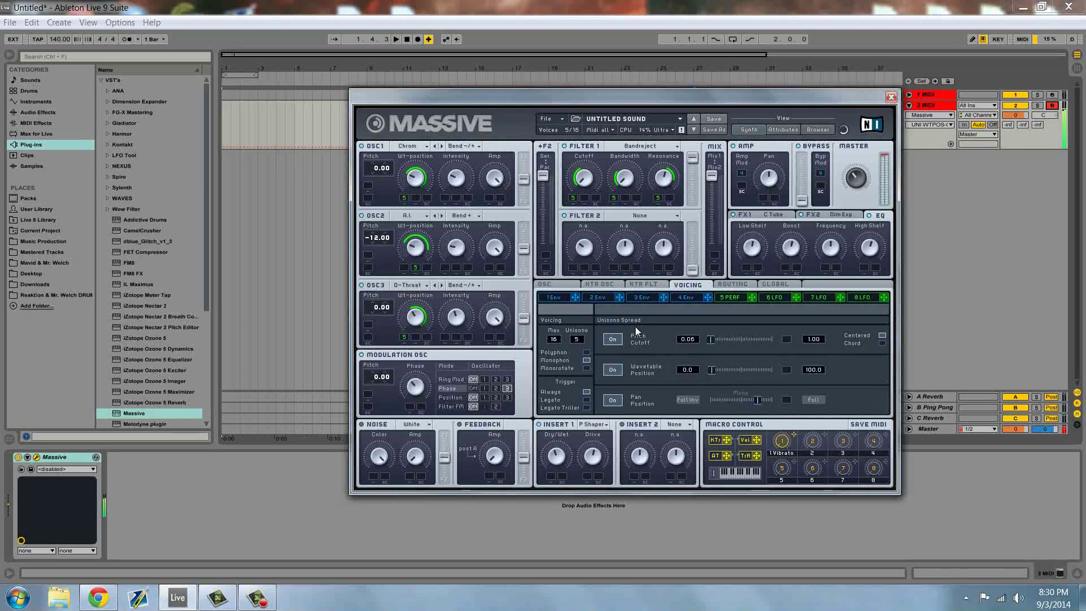
click(612, 341)
click(612, 339)
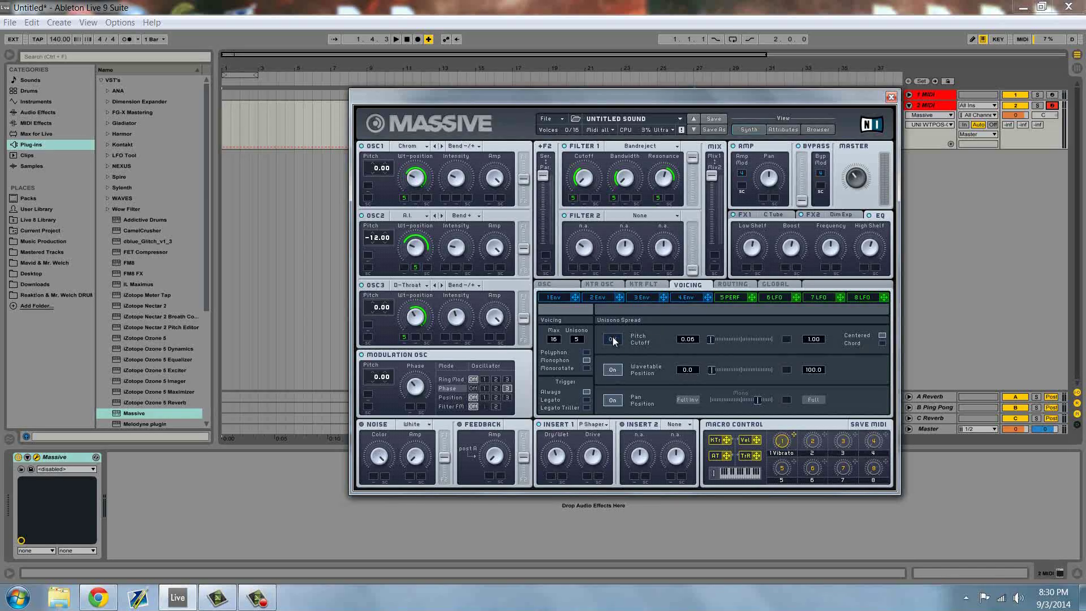
Audition the sound with the oscillator phases' Restart via Gate enabled, toggle that option again and return to the Voicing settings
click(546, 285)
click(697, 286)
click(557, 284)
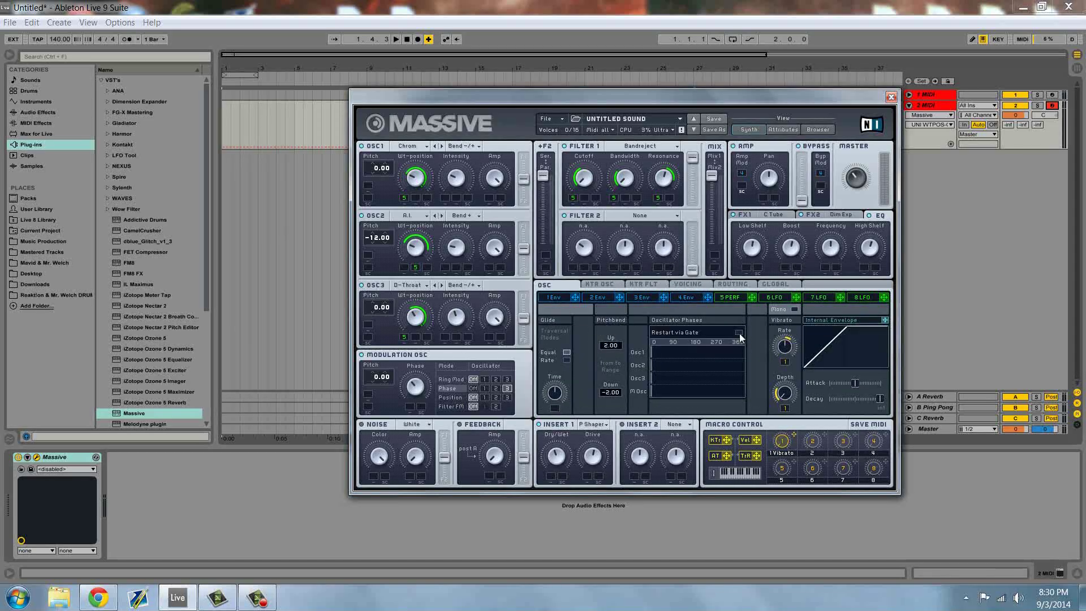
click(739, 333)
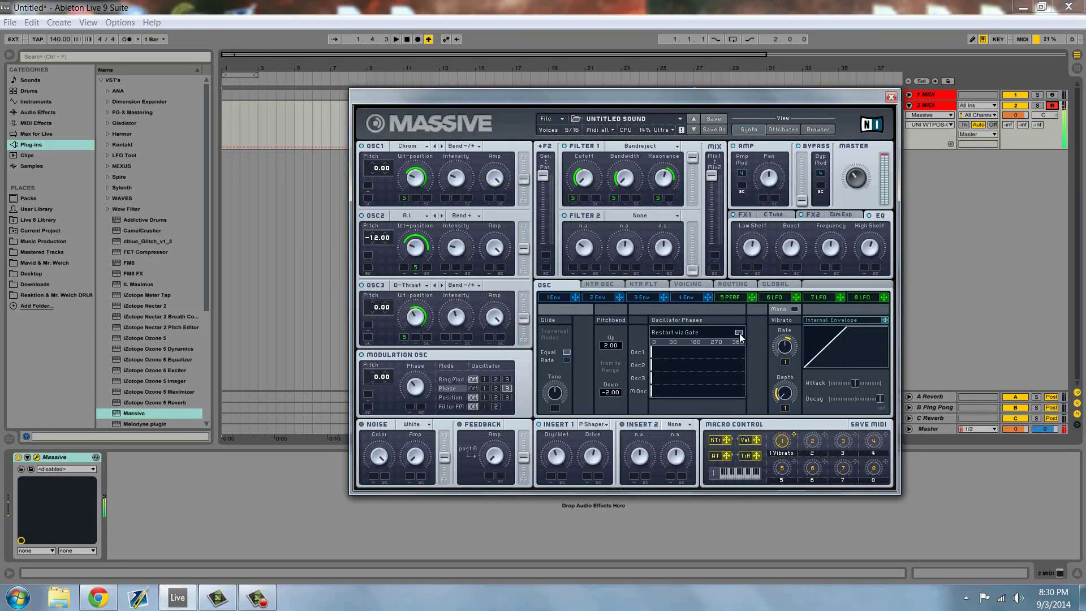
click(688, 284)
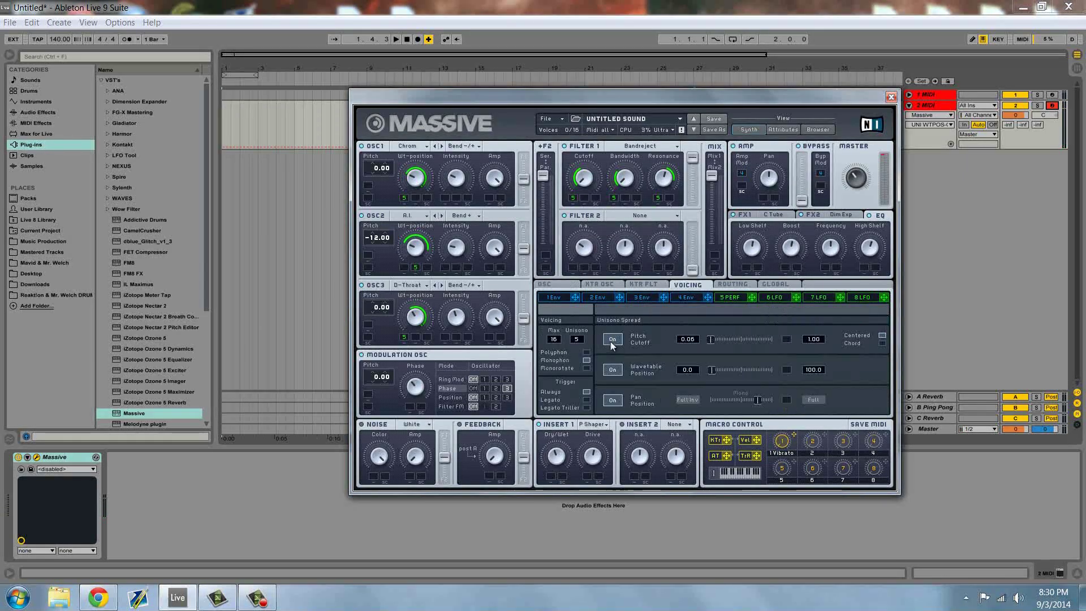
click(552, 284)
click(738, 334)
click(689, 284)
Add the Reverb audio effect after Massive on the second MIDI track and close the synth window
click(926, 105)
click(48, 115)
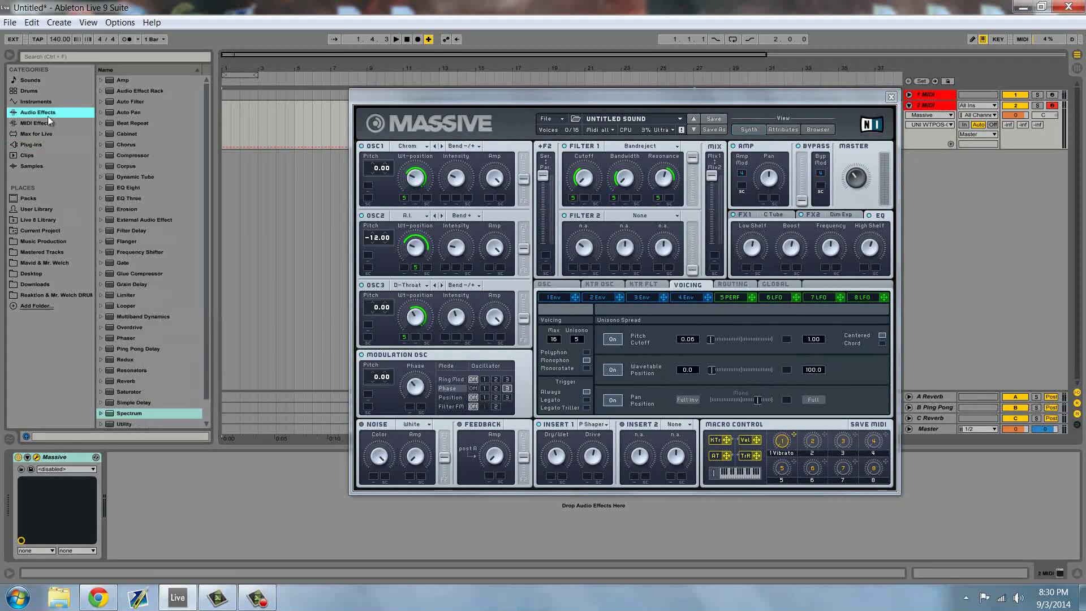
scroll(105, 384, down, 2)
double_click(122, 358)
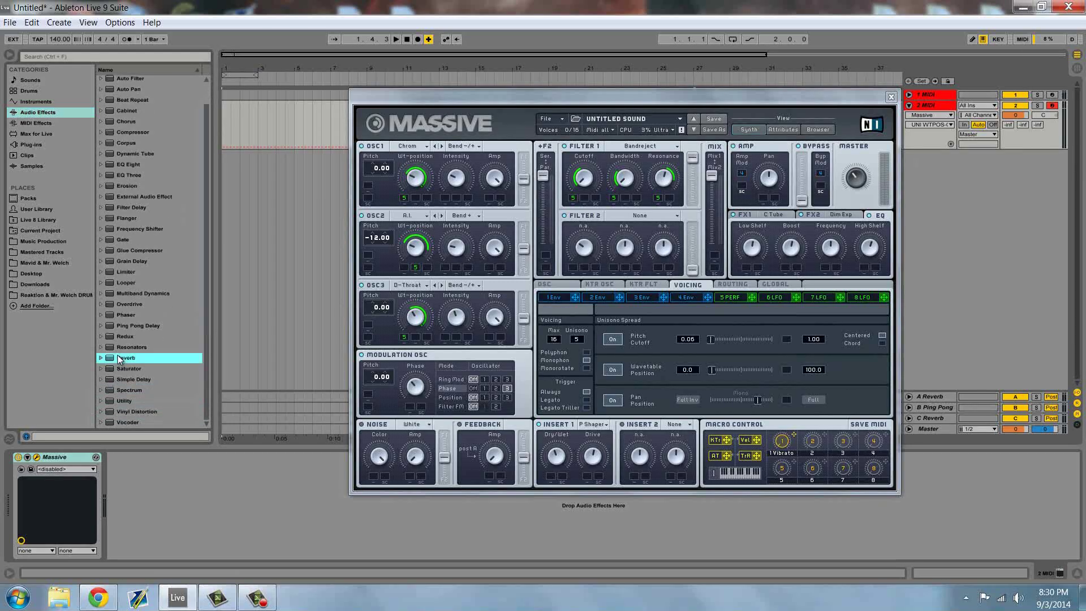
click(890, 97)
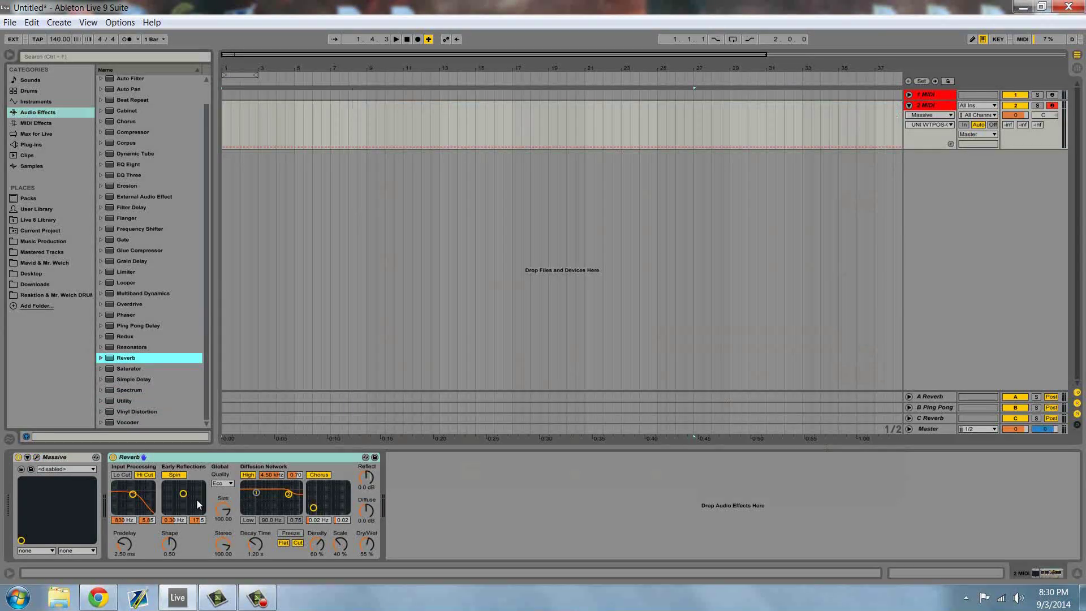
Switch the Reverb's input filter from Hi Cut to Lo Cut, with frequency 18.0 kHz and bandwidth 9.00
click(122, 475)
click(145, 475)
drag(133, 494, 152, 484)
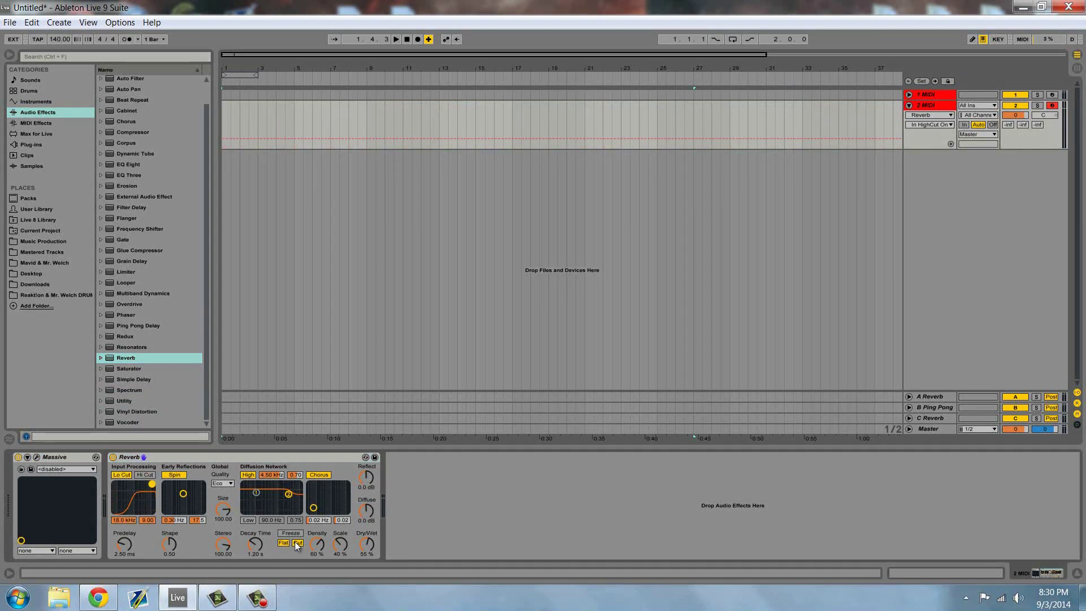
Set the Reverb's Dry/Wet to 56% and its decay time to 6.24 s
drag(366, 545, 367, 544)
drag(256, 542, 256, 537)
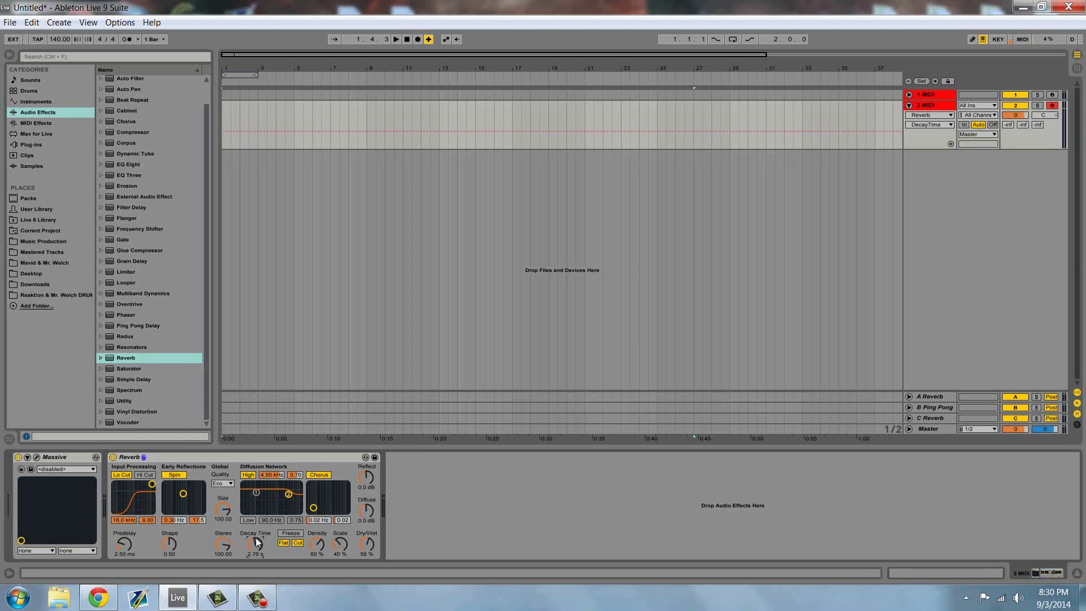
click(934, 108)
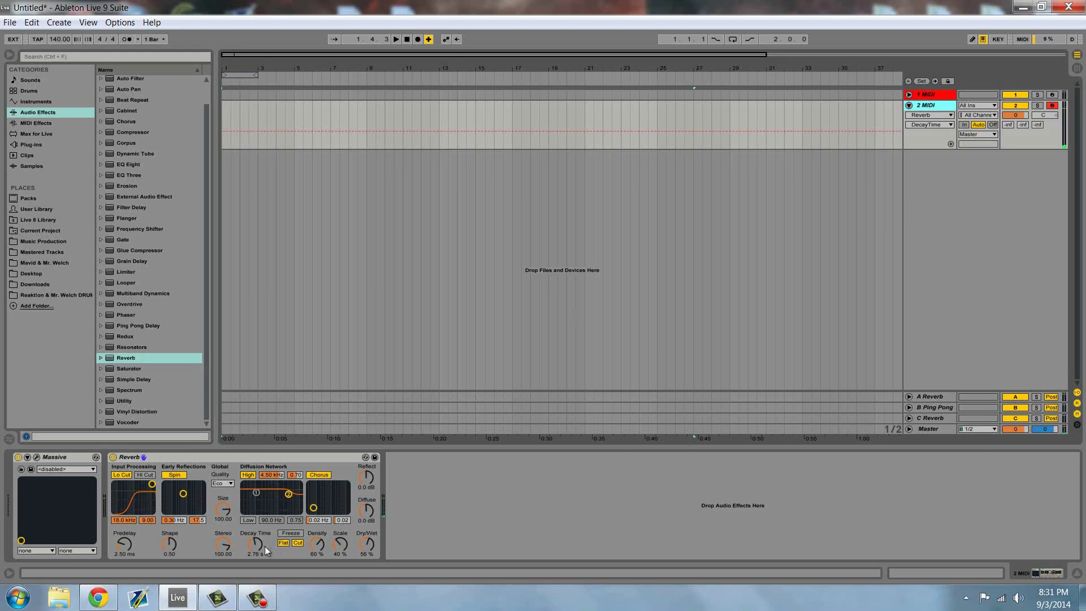
drag(267, 550, 263, 549)
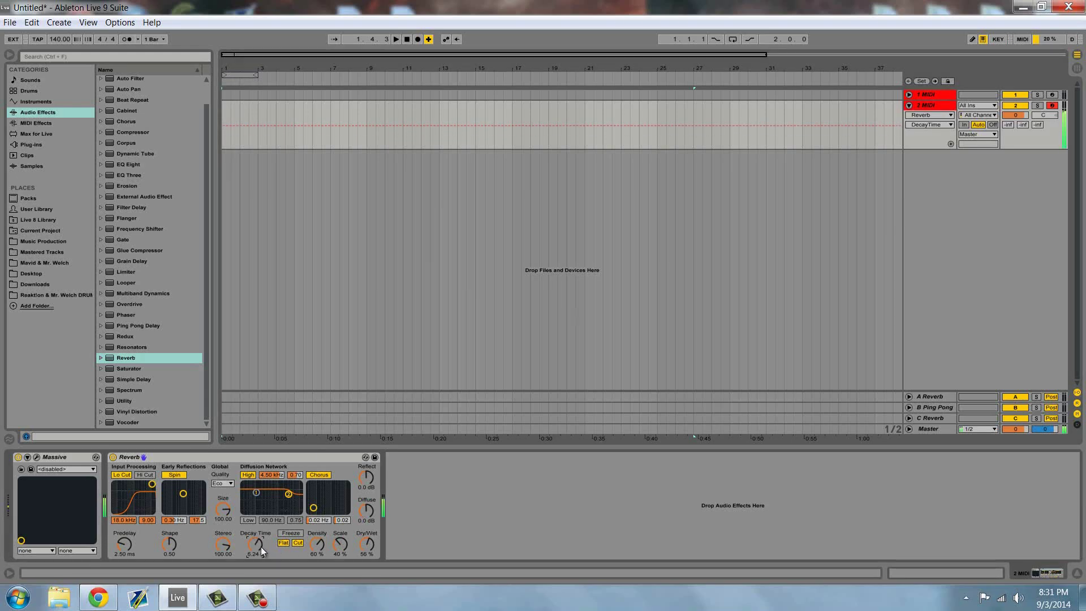
Insert an Auto Filter between Massive and Reverb on the second MIDI track
click(923, 106)
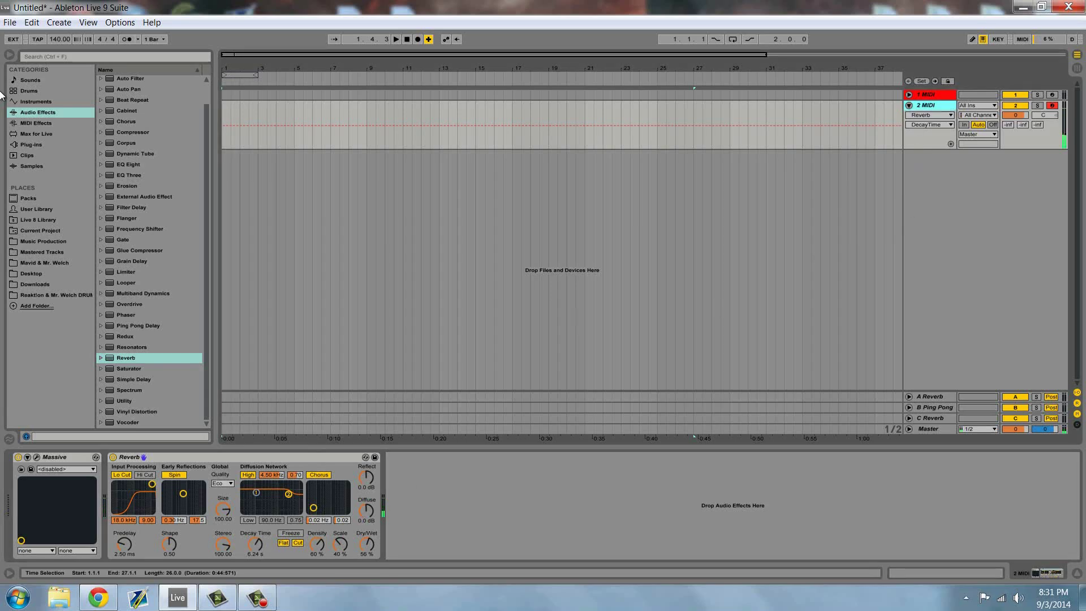
scroll(110, 119, up, 2)
drag(129, 102, 115, 467)
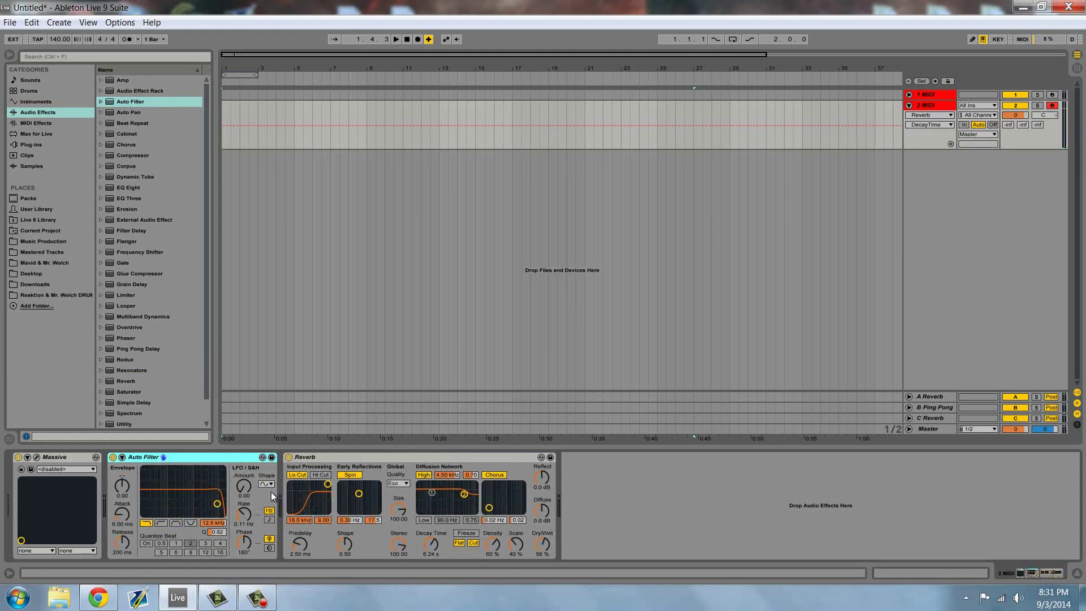
Try the band-pass type on the Auto Filter, then return to low-pass with the cutoff frequency at 3.41 kHz
click(178, 523)
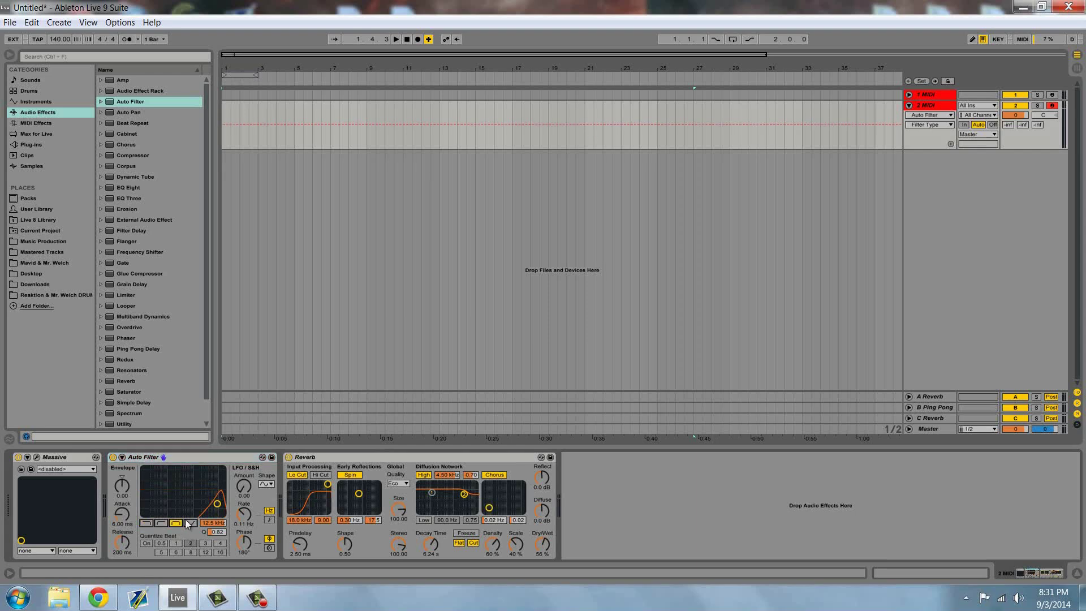
click(146, 523)
drag(213, 523, 216, 526)
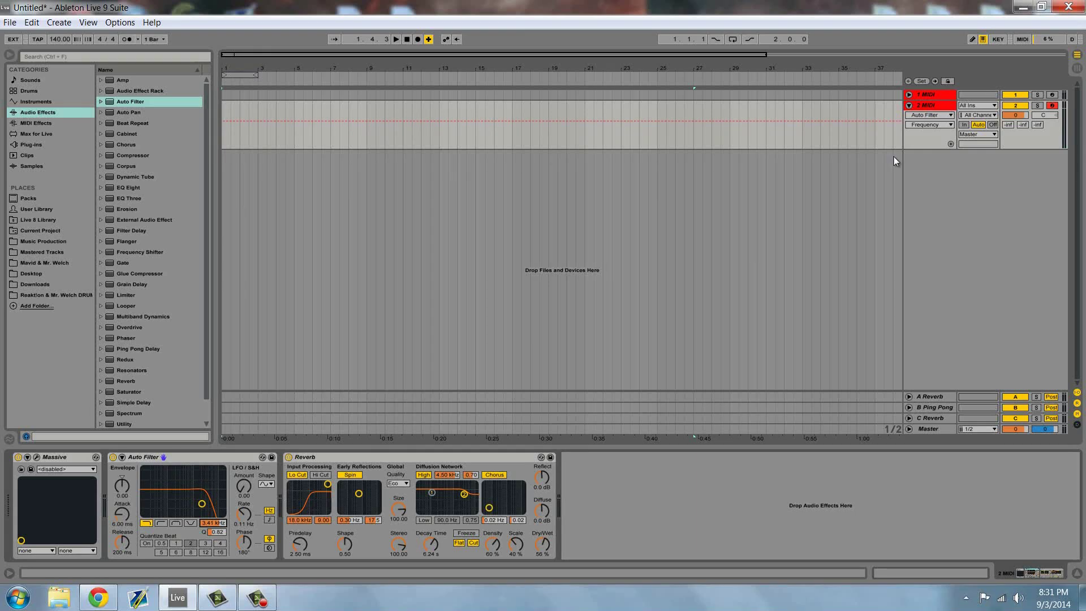
click(944, 105)
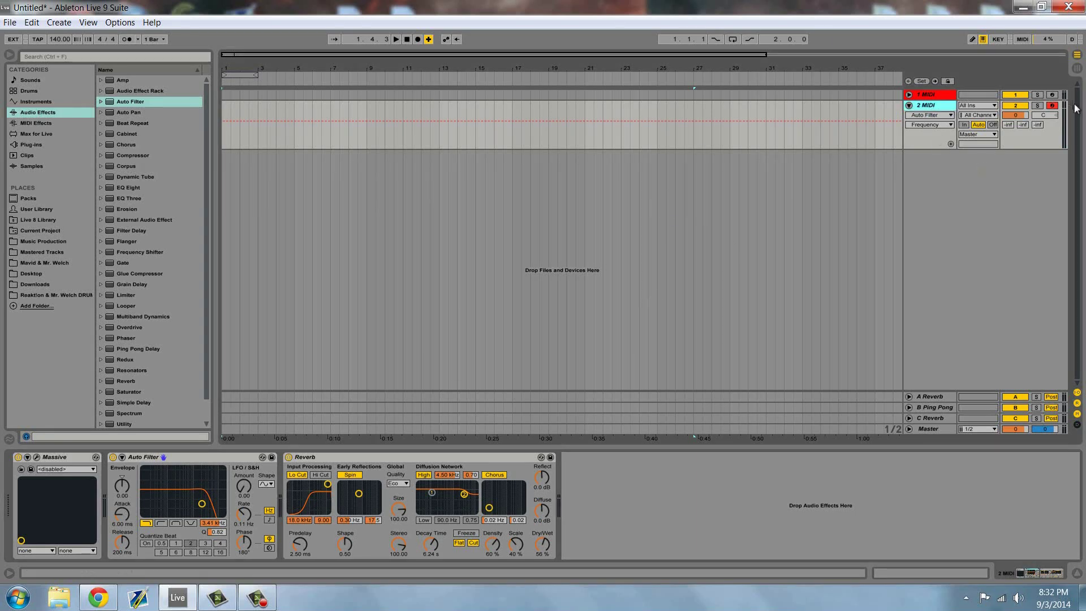